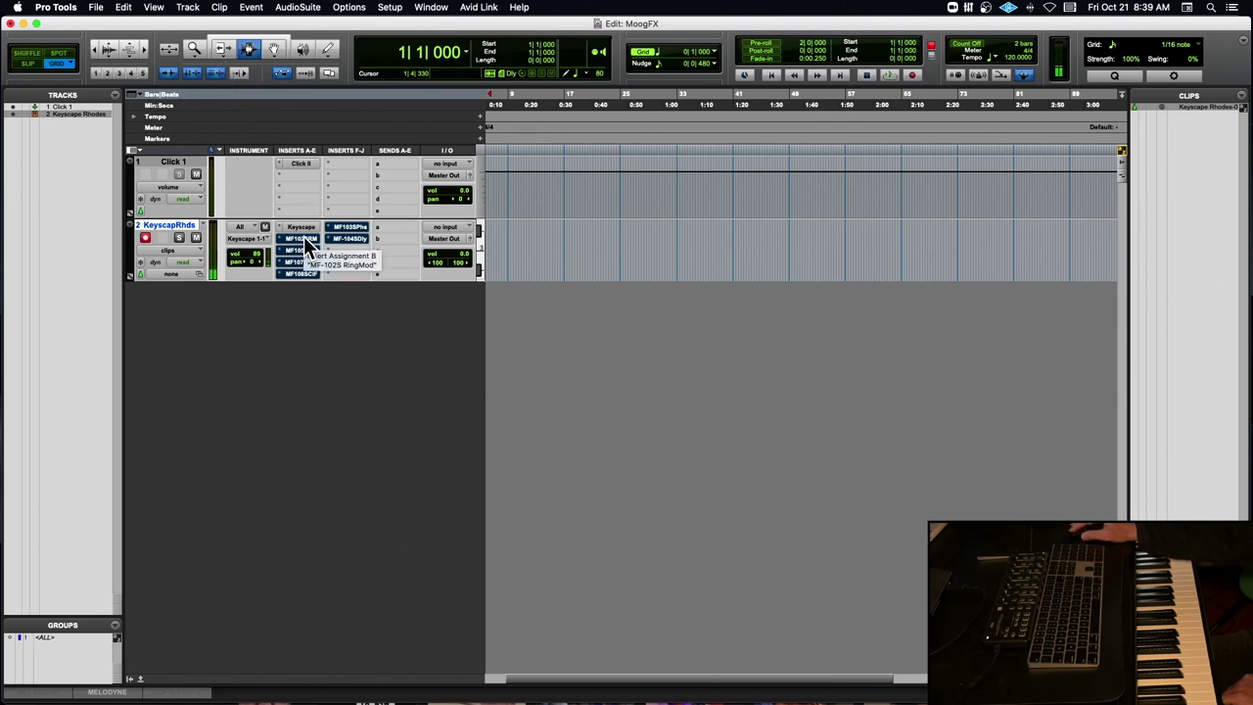
- Open the MF-102S RingMod insert on the Keyscape Rhodes track, turn off its bypass and adjust the LFO amount
{"action": "left_click", "coordinate": [298, 242]}
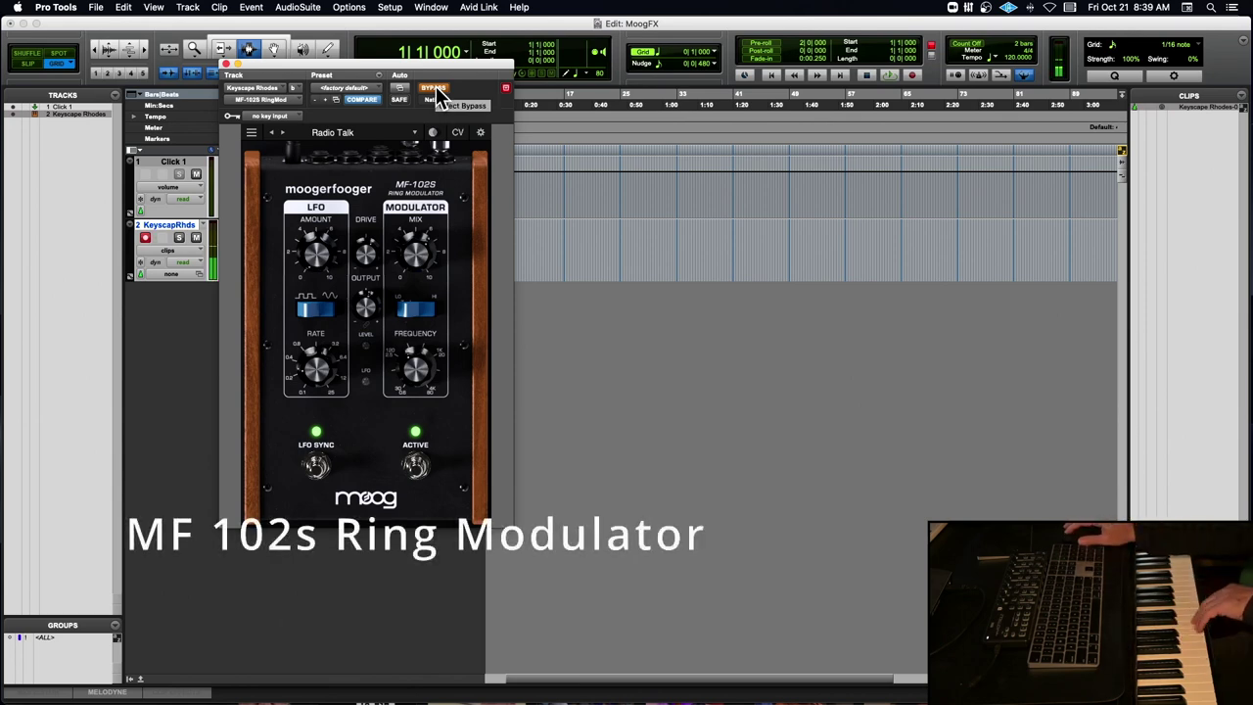
{"action": "left_click", "coordinate": [436, 94]}
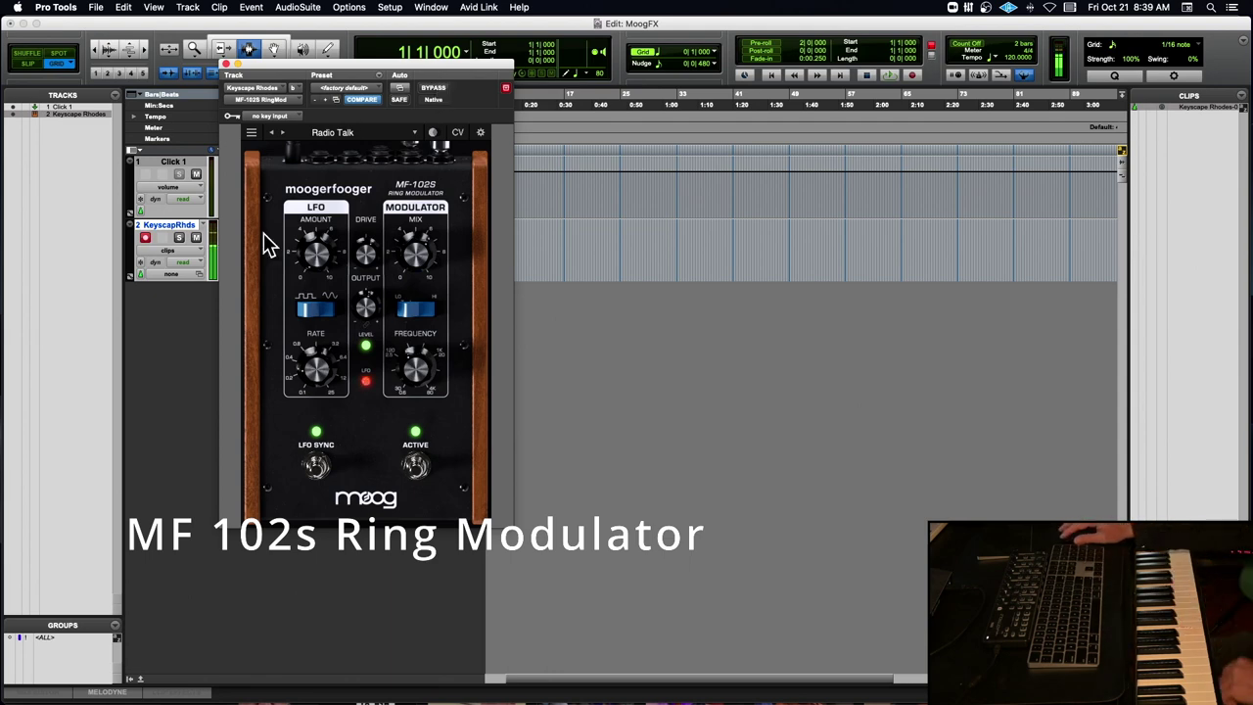
{"action": "left_click_drag", "start_coordinate": [315, 260], "coordinate": [315, 205]}
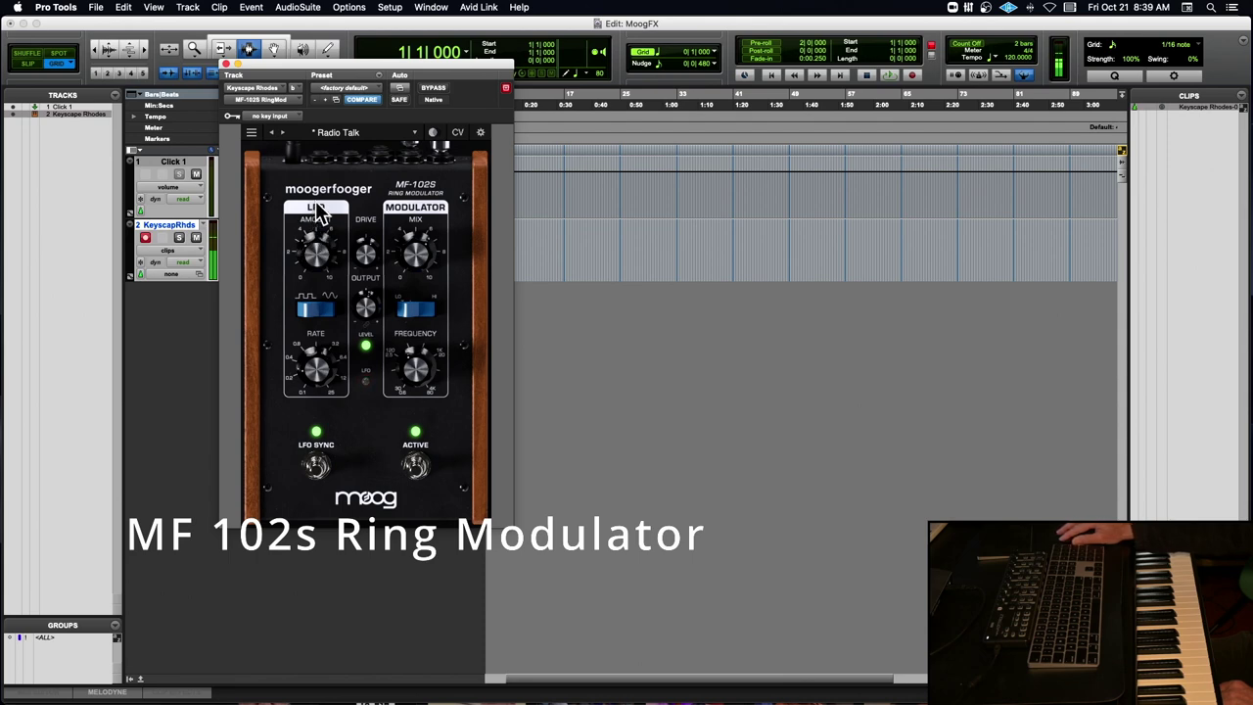
- Toggle the ring modulator's LFO waveform to the other shape and back, and adjust the LFO rate
{"action": "left_click", "coordinate": [309, 313]}
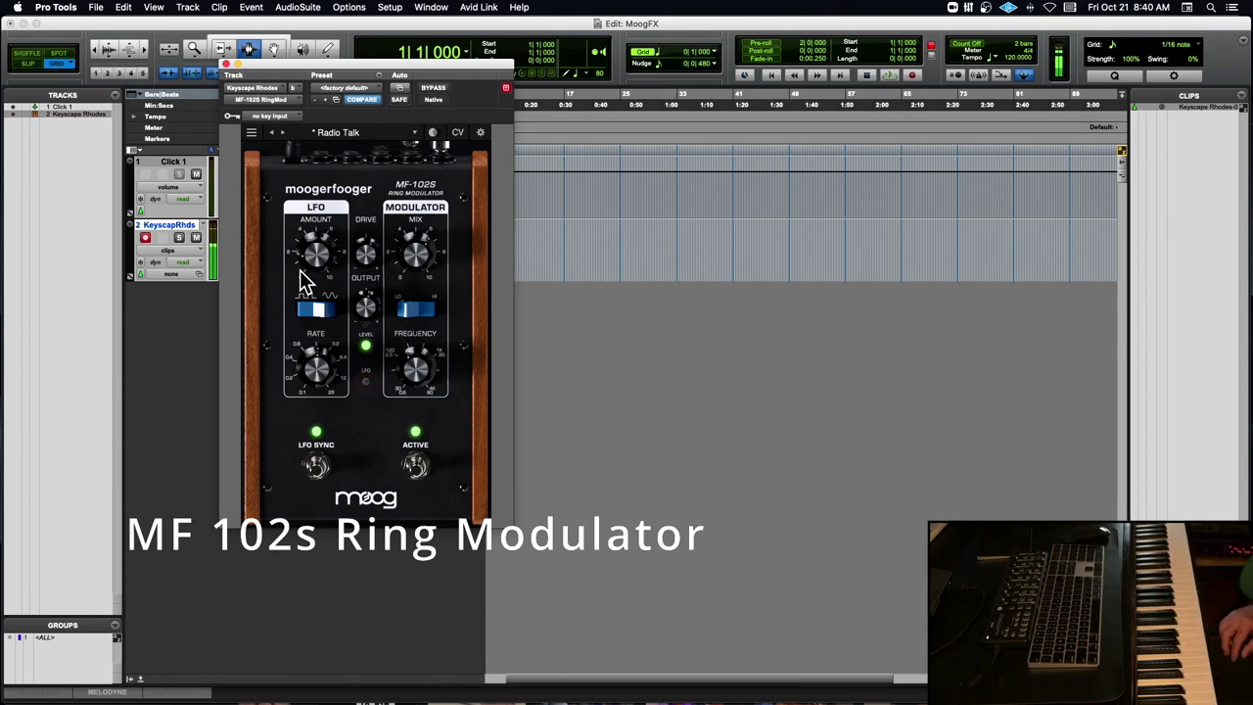
{"action": "left_click", "coordinate": [329, 315]}
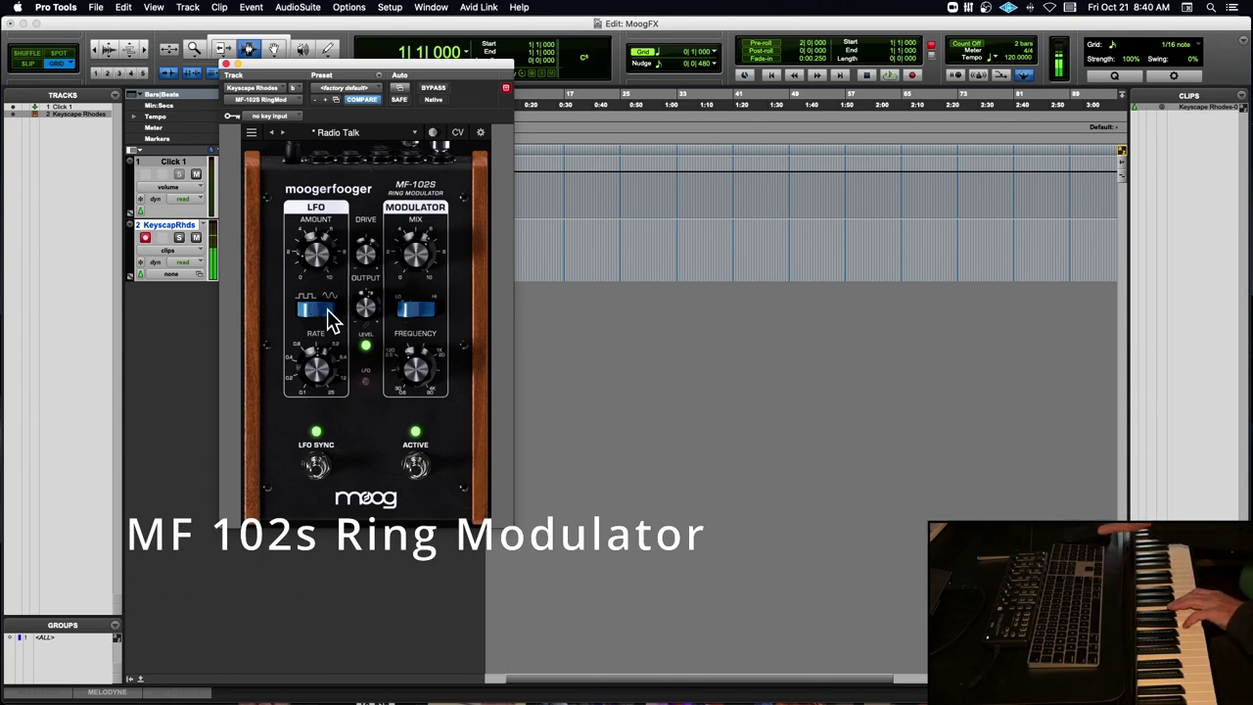
{"action": "left_click_drag", "start_coordinate": [302, 370], "coordinate": [292, 416]}
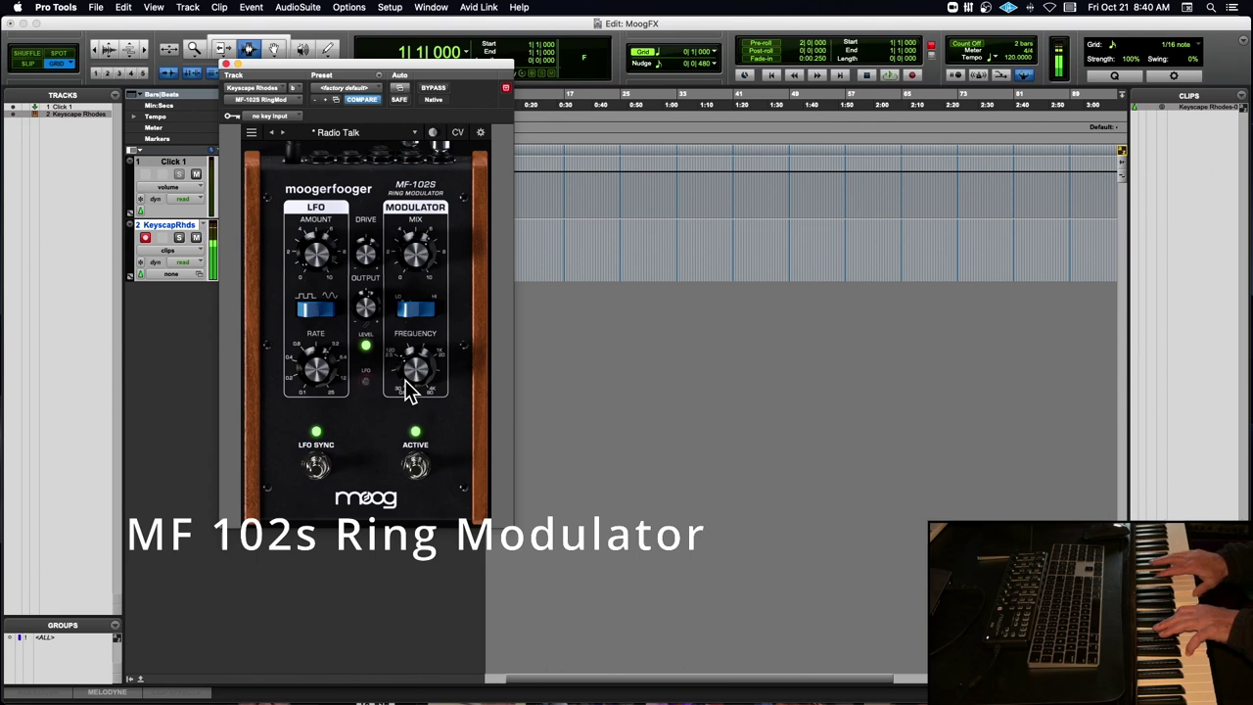
- Turn off the ring modulator's LFO sync, then bypass the plug-in and close it
{"action": "left_click", "coordinate": [316, 468]}
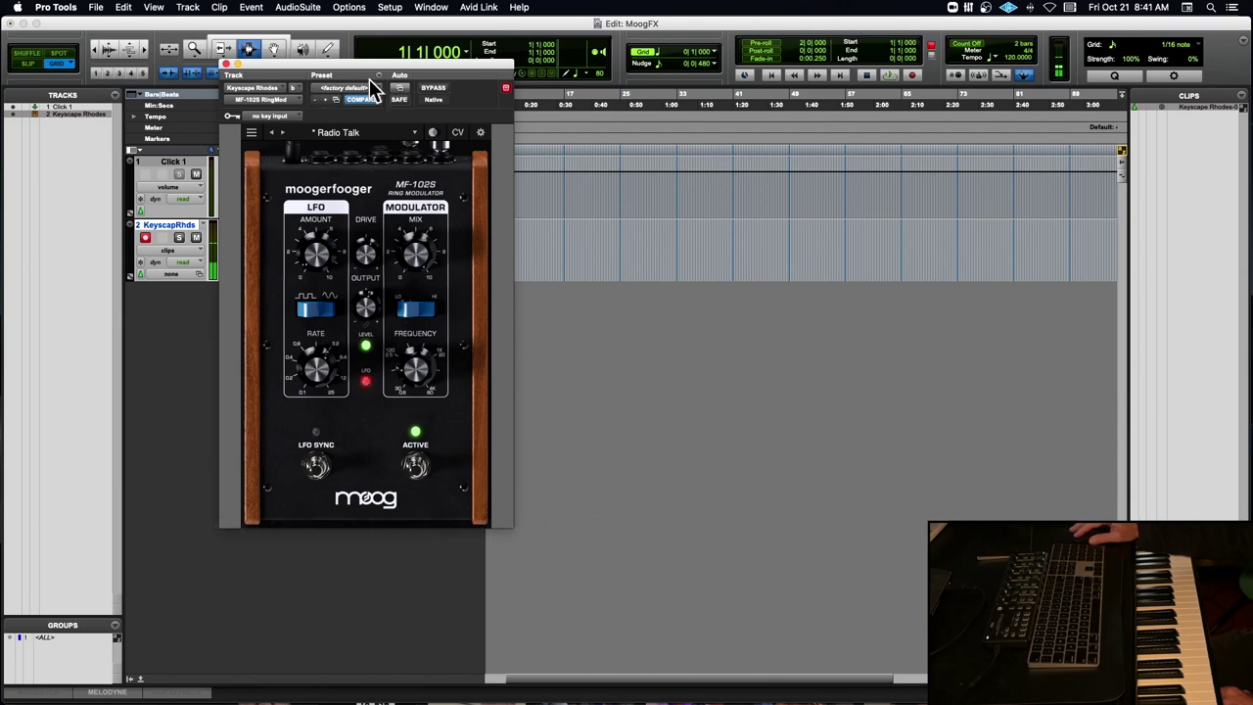
{"action": "left_click", "coordinate": [436, 90]}
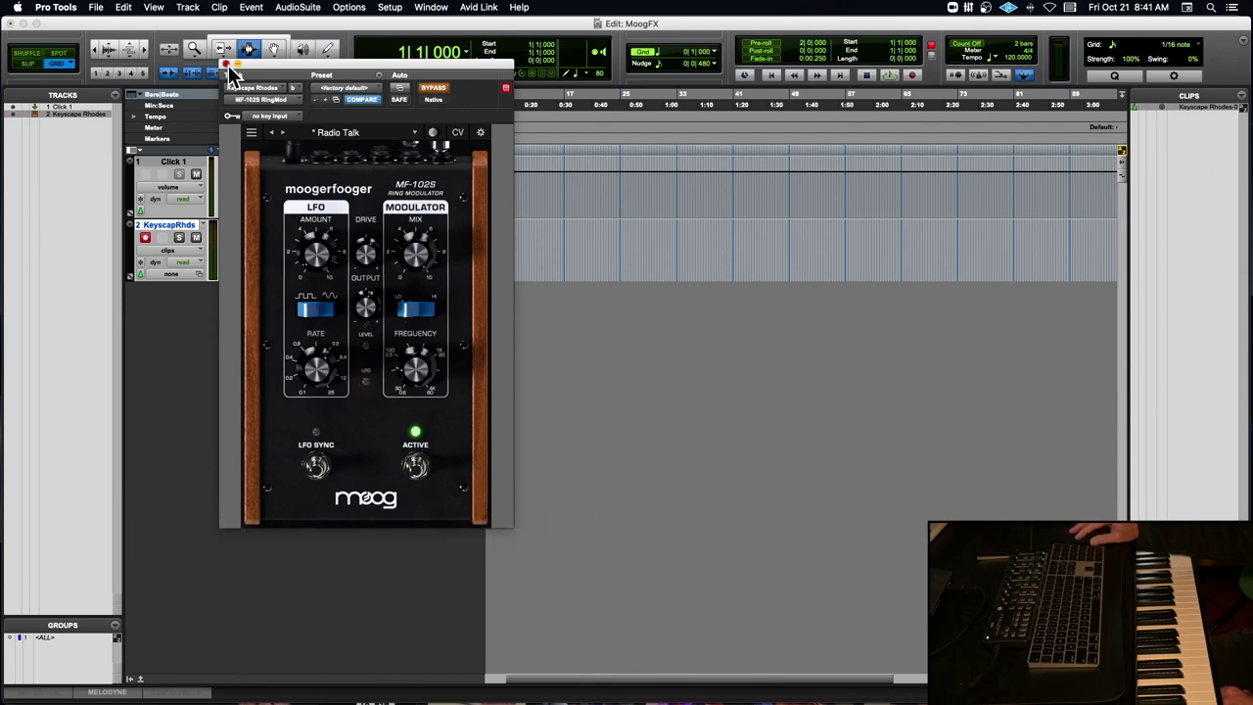
{"action": "left_click", "coordinate": [226, 64]}
- Open the MF-105S MuRF insert, turn off its bypass and change the animation pattern
{"action": "left_click", "coordinate": [295, 248]}
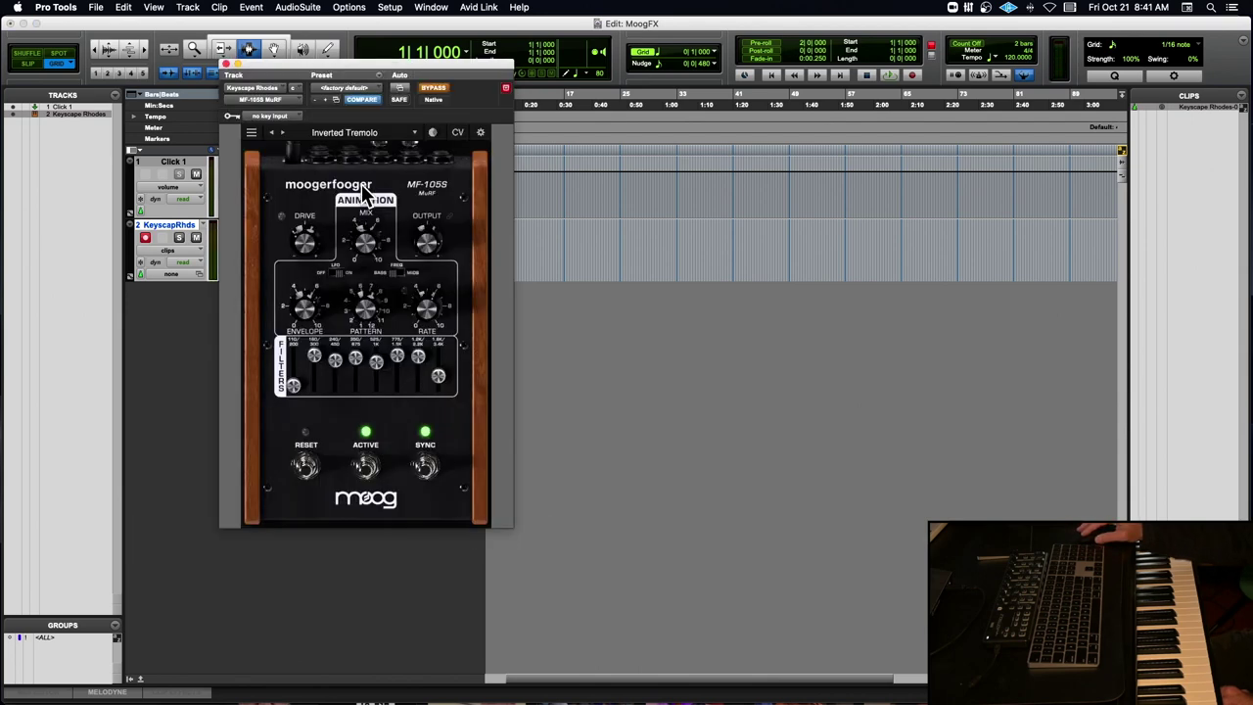
{"action": "left_click", "coordinate": [434, 90]}
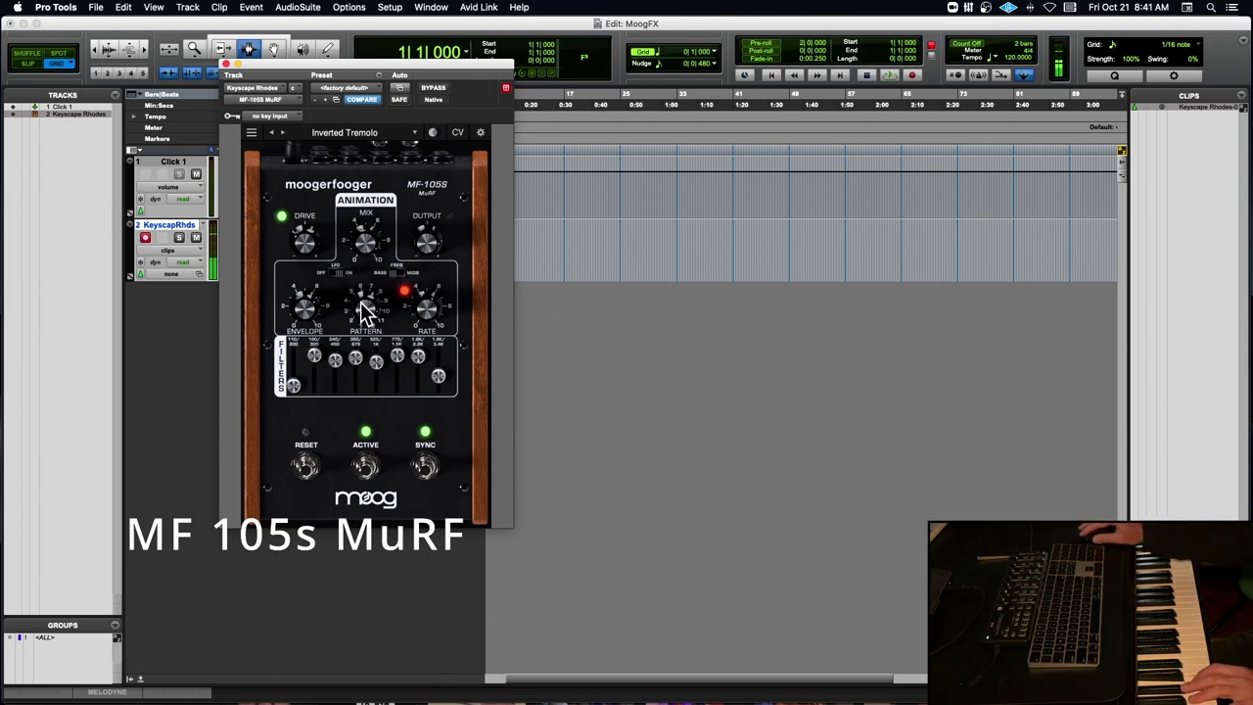
{"action": "left_click_drag", "start_coordinate": [364, 311], "coordinate": [356, 330]}
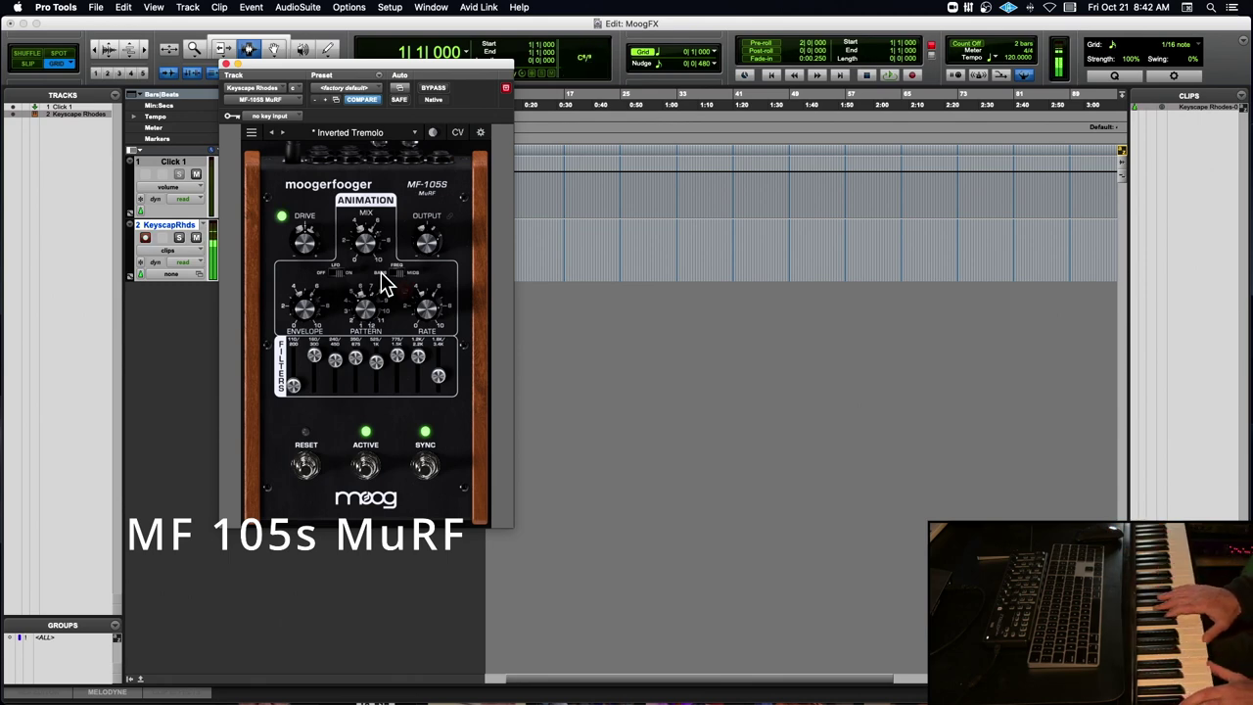
- Cut the MuRF's low filter bands and boost the high ones, then set the lower six bands around mid-height
{"action": "left_click_drag", "start_coordinate": [313, 356], "coordinate": [313, 401]}
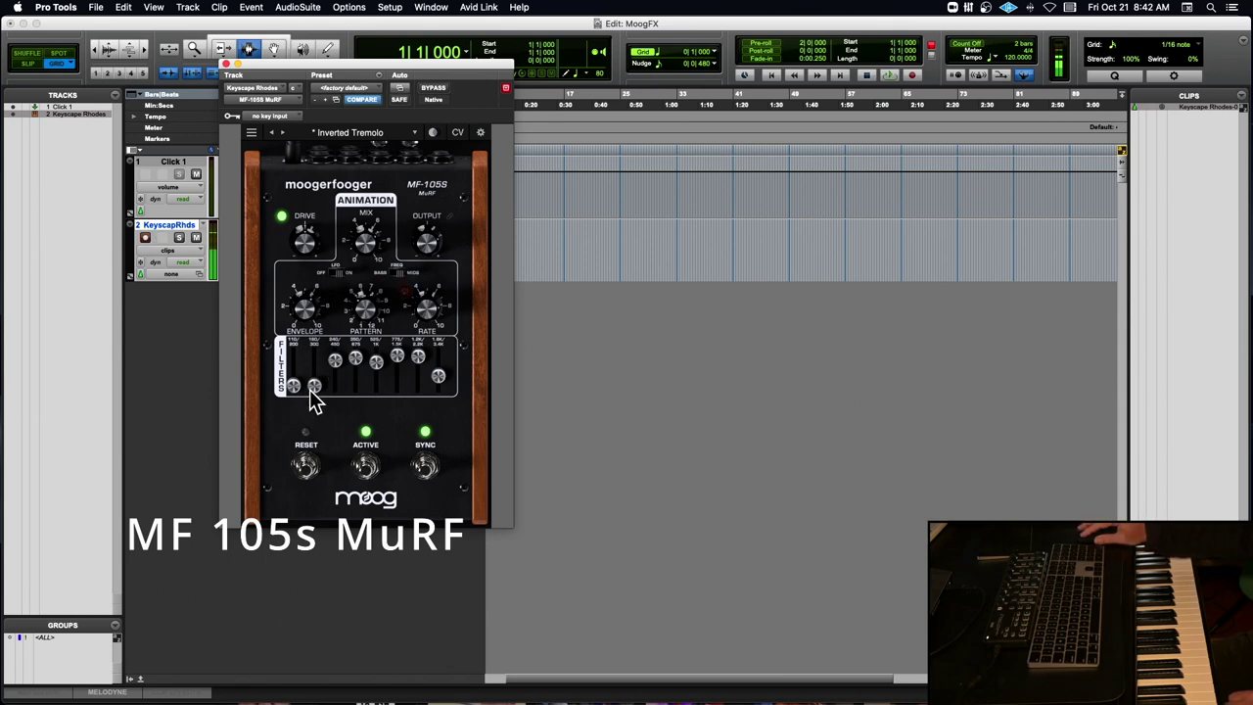
{"action": "left_click_drag", "start_coordinate": [335, 360], "coordinate": [336, 399]}
{"action": "left_click_drag", "start_coordinate": [355, 358], "coordinate": [357, 421]}
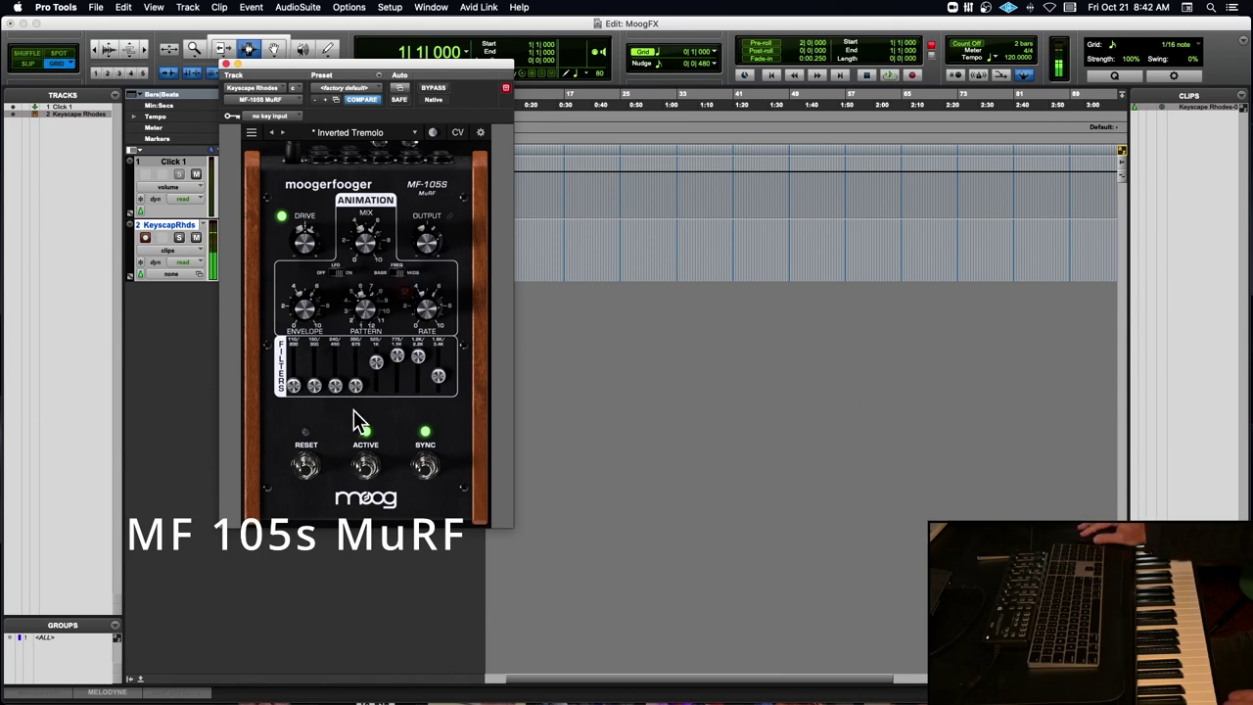
{"action": "left_click_drag", "start_coordinate": [384, 372], "coordinate": [405, 315]}
{"action": "left_click_drag", "start_coordinate": [442, 368], "coordinate": [446, 316]}
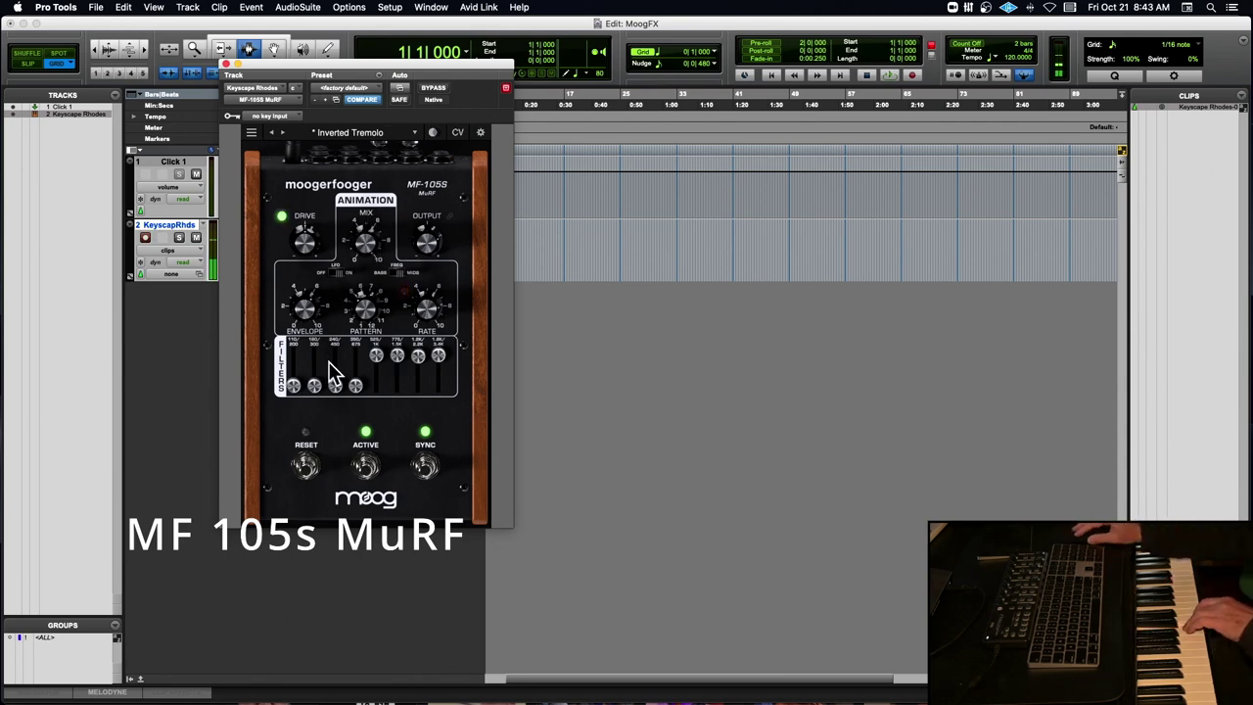
{"action": "left_click_drag", "start_coordinate": [299, 390], "coordinate": [328, 321]}
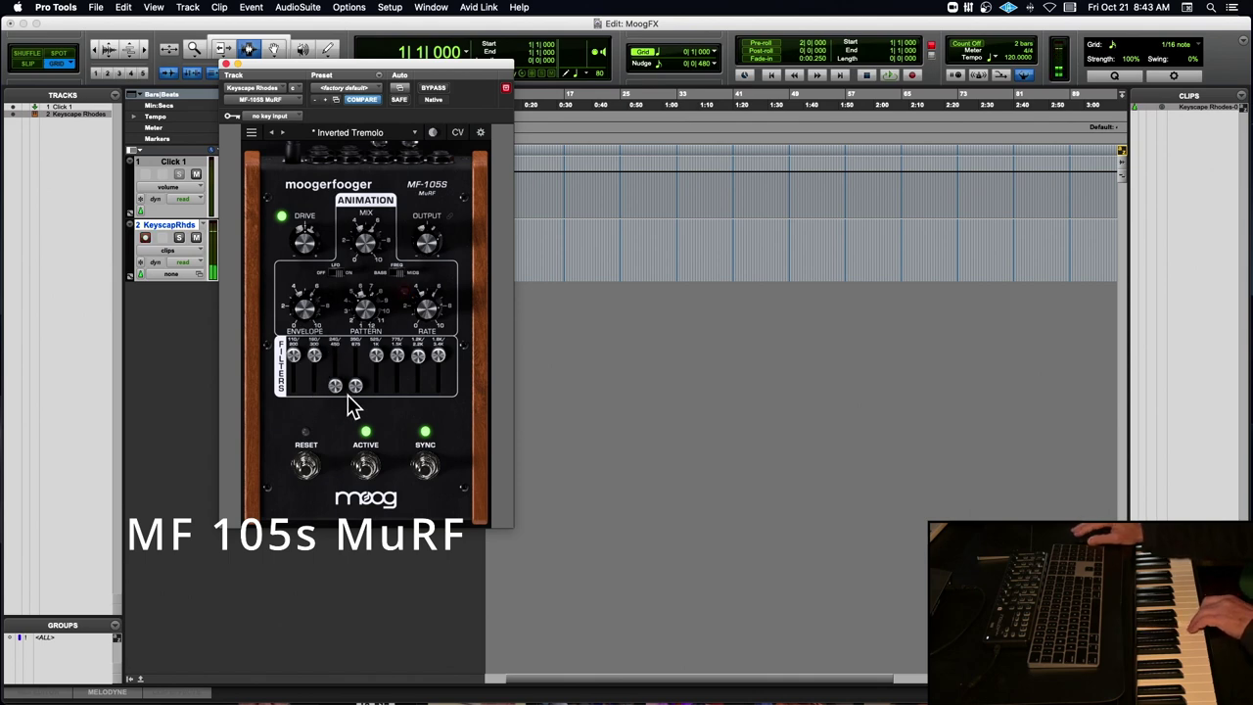
{"action": "left_click_drag", "start_coordinate": [336, 386], "coordinate": [292, 376]}
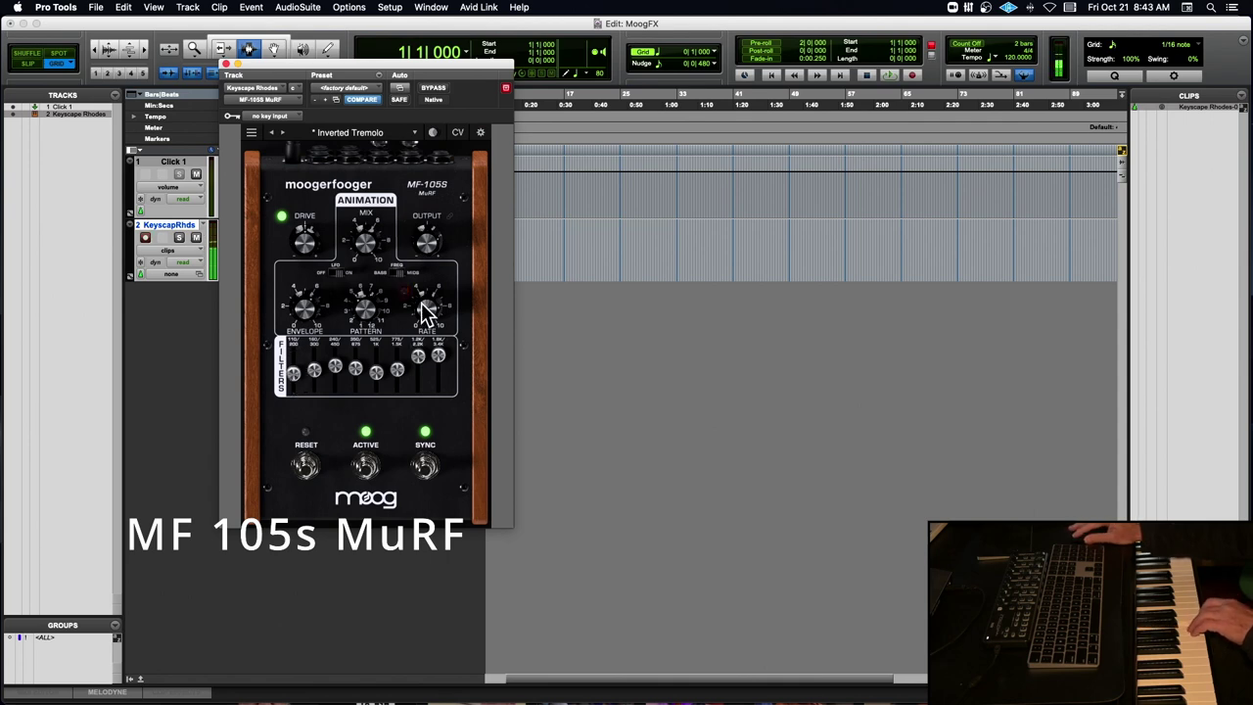
- Adjust the MuRF's rate and envelope, then bypass the plug-in and close it
{"action": "left_click_drag", "start_coordinate": [427, 311], "coordinate": [406, 328]}
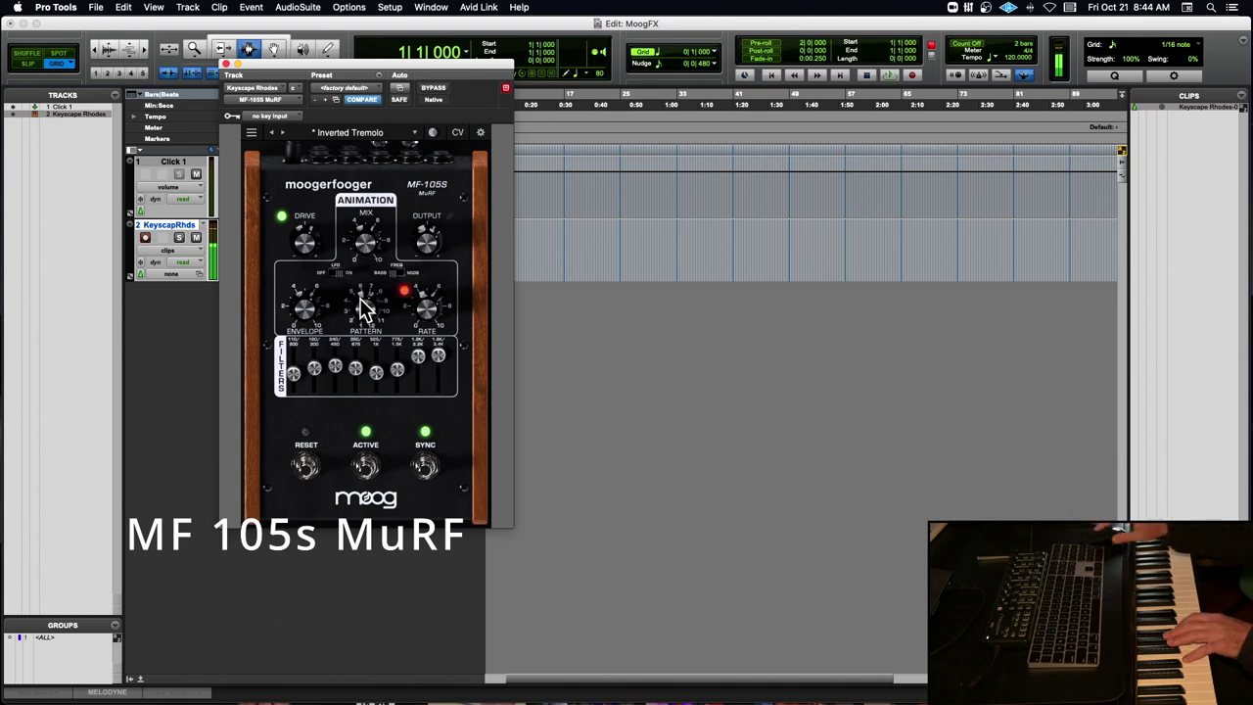
{"action": "left_click_drag", "start_coordinate": [304, 311], "coordinate": [303, 277]}
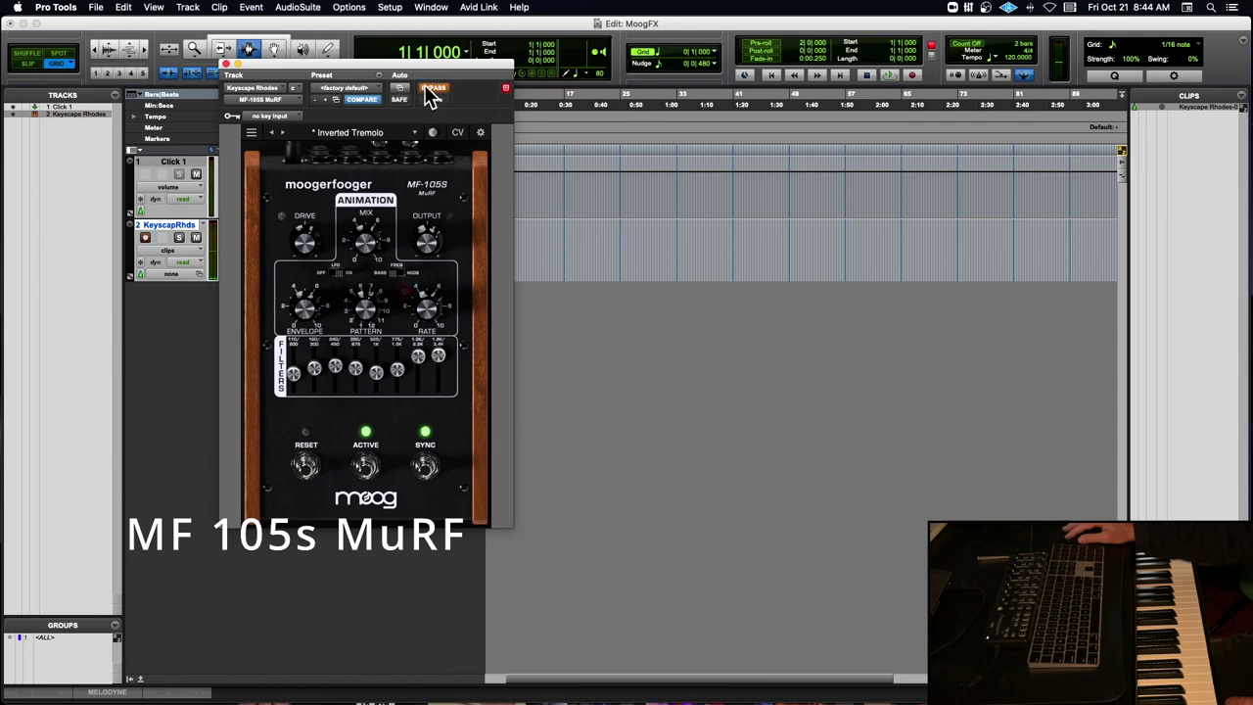
{"action": "left_click", "coordinate": [227, 64]}
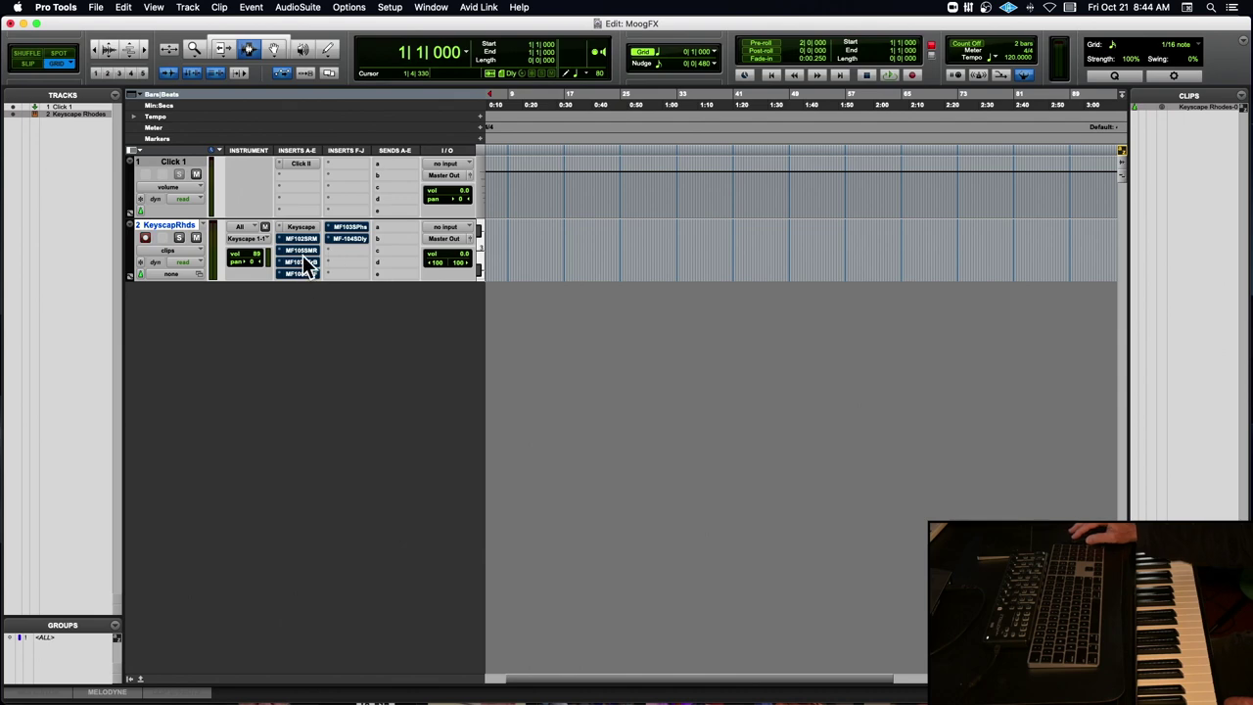
- Open the MF-107S FreqBox insert with bypass off and adjust its FM amount and VCO waveform
{"action": "left_click", "coordinate": [303, 262]}
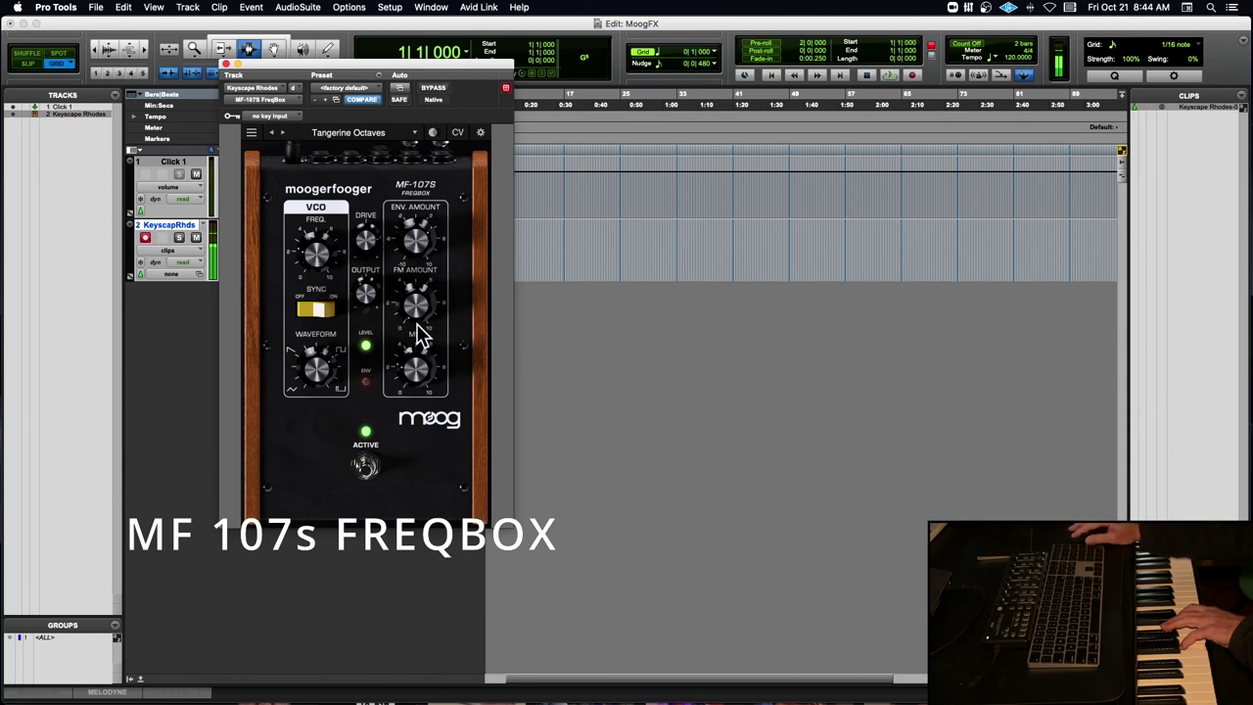
{"action": "left_click_drag", "start_coordinate": [419, 333], "coordinate": [419, 348]}
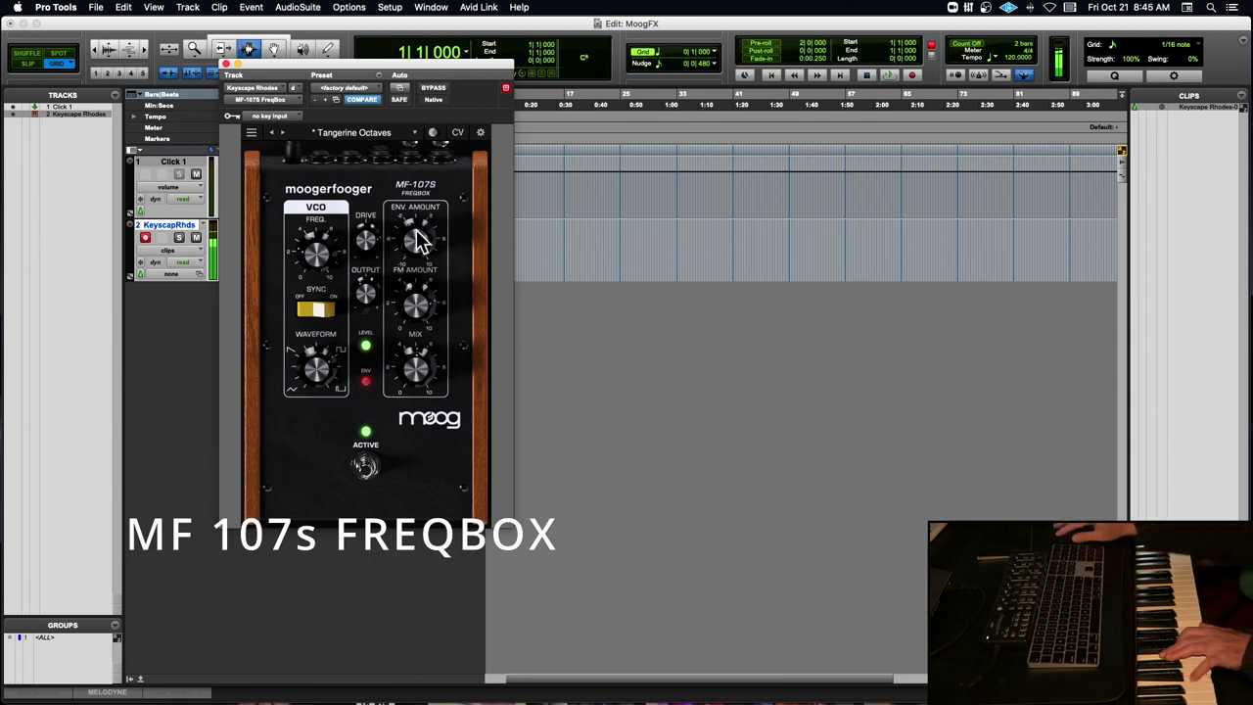
{"action": "left_click_drag", "start_coordinate": [309, 374], "coordinate": [294, 439]}
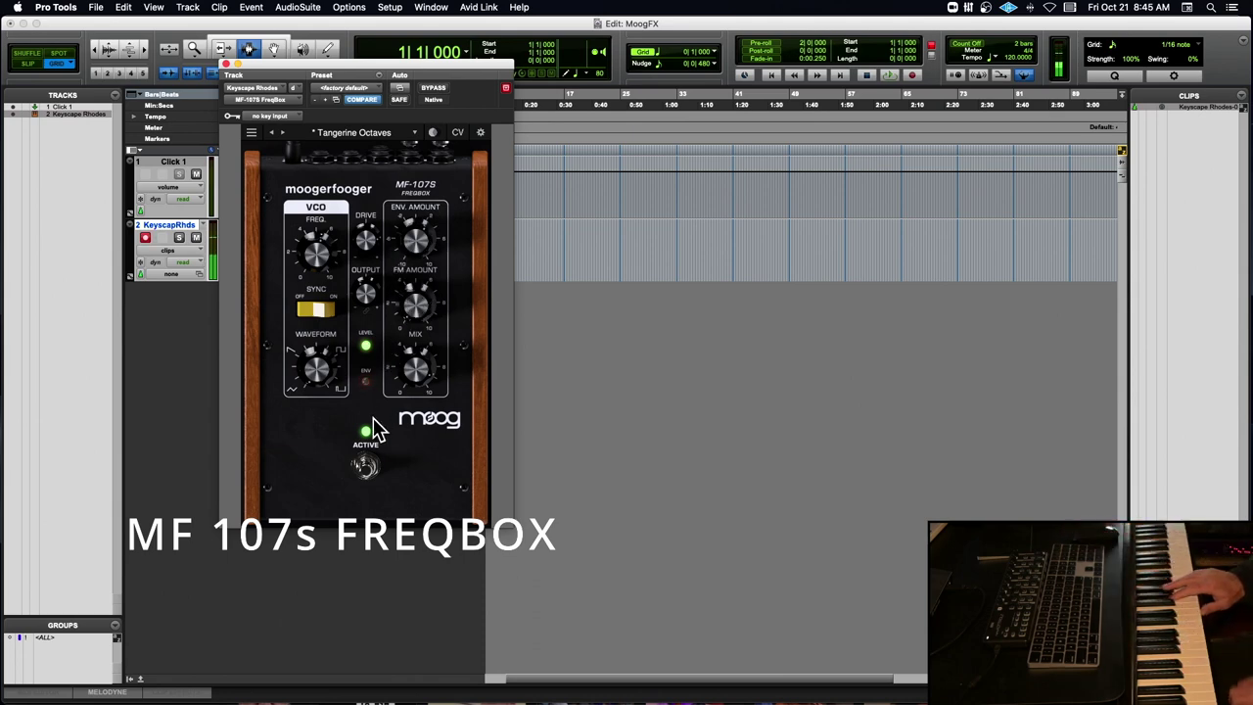
- Load the Amp On Fire factory preset in the FreqBox and adjust its mix
{"action": "left_click", "coordinate": [382, 137]}
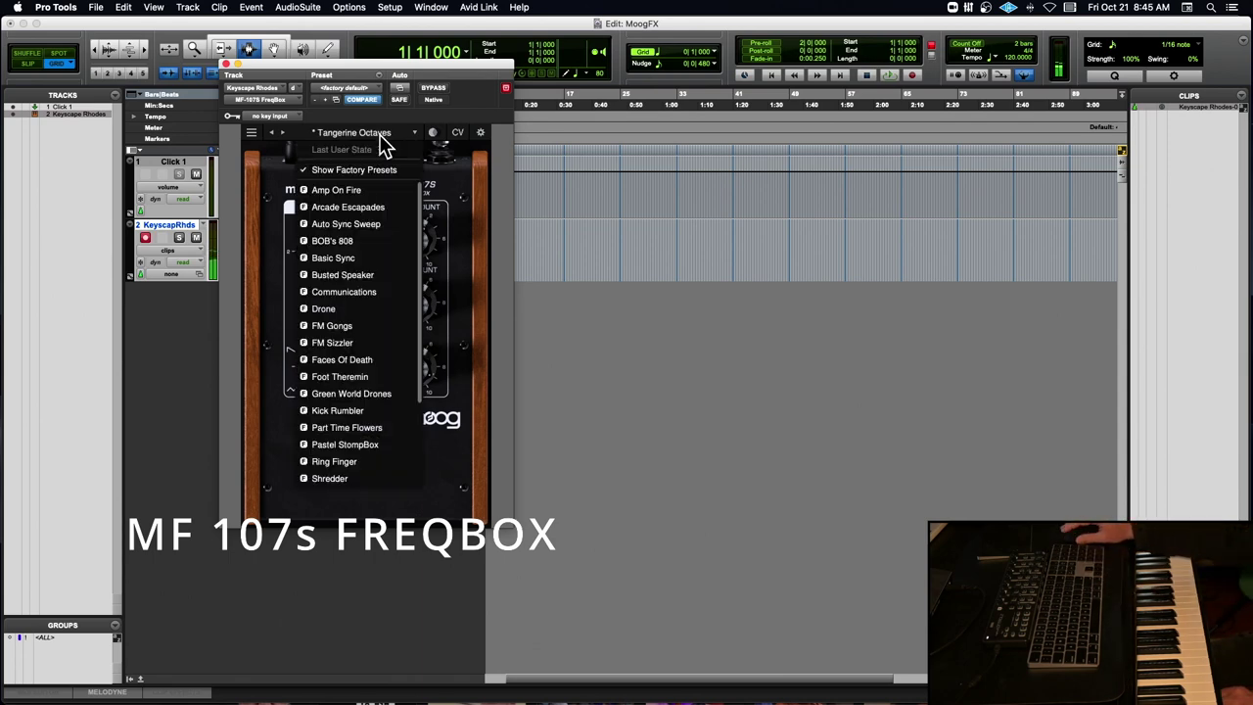
{"action": "left_click", "coordinate": [361, 192]}
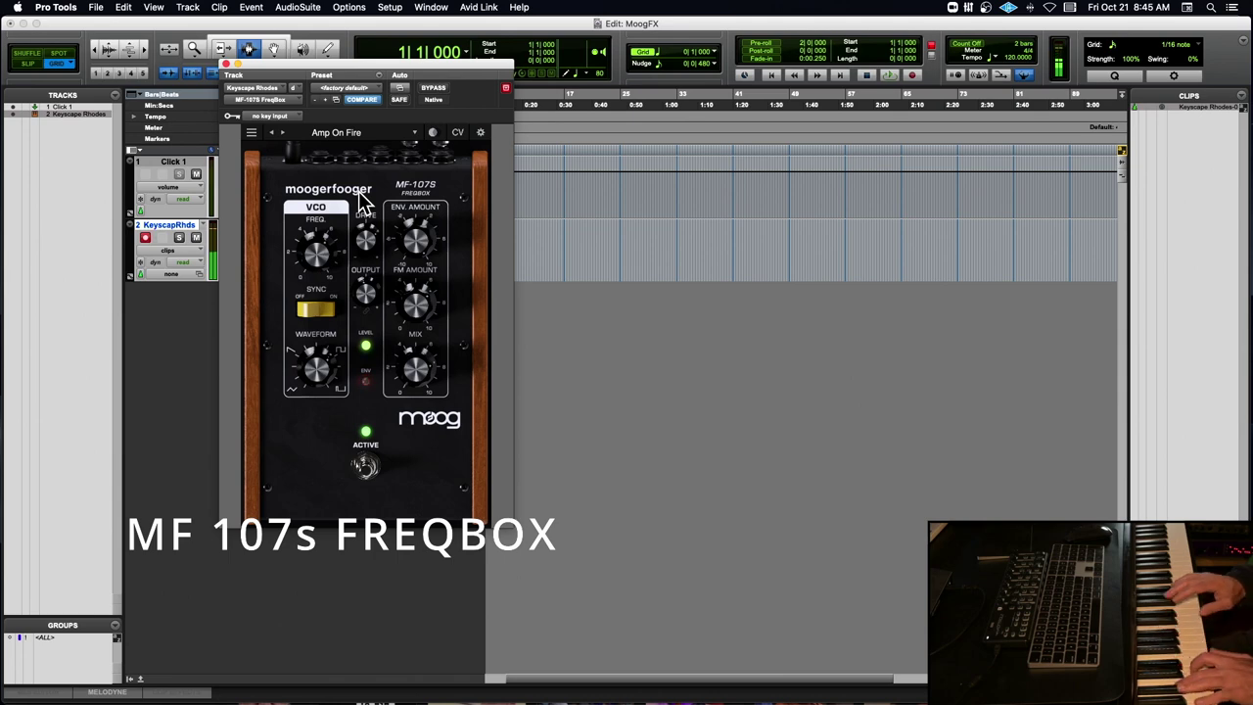
{"action": "left_click_drag", "start_coordinate": [411, 370], "coordinate": [413, 366]}
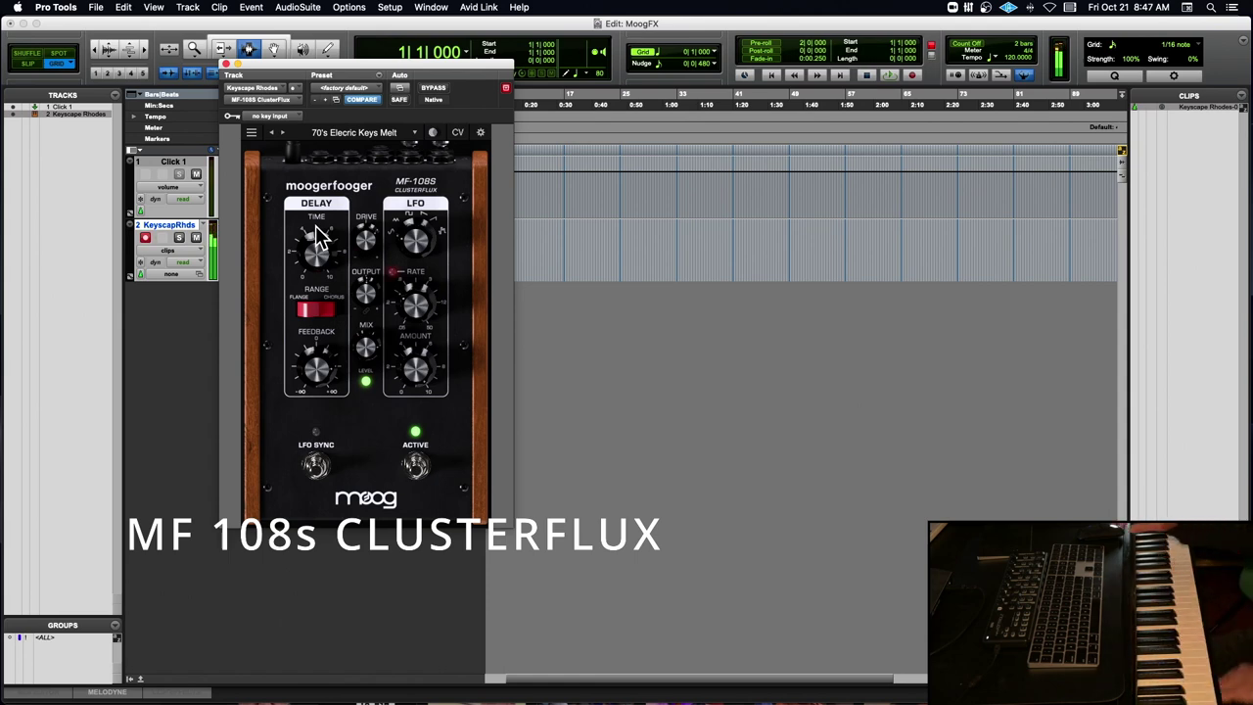
- Toggle the MF-108S ClusterFlux delay range between Flange and Chorus, then reload the 70's Elecric Keys Melt preset
{"action": "left_click", "coordinate": [311, 312]}
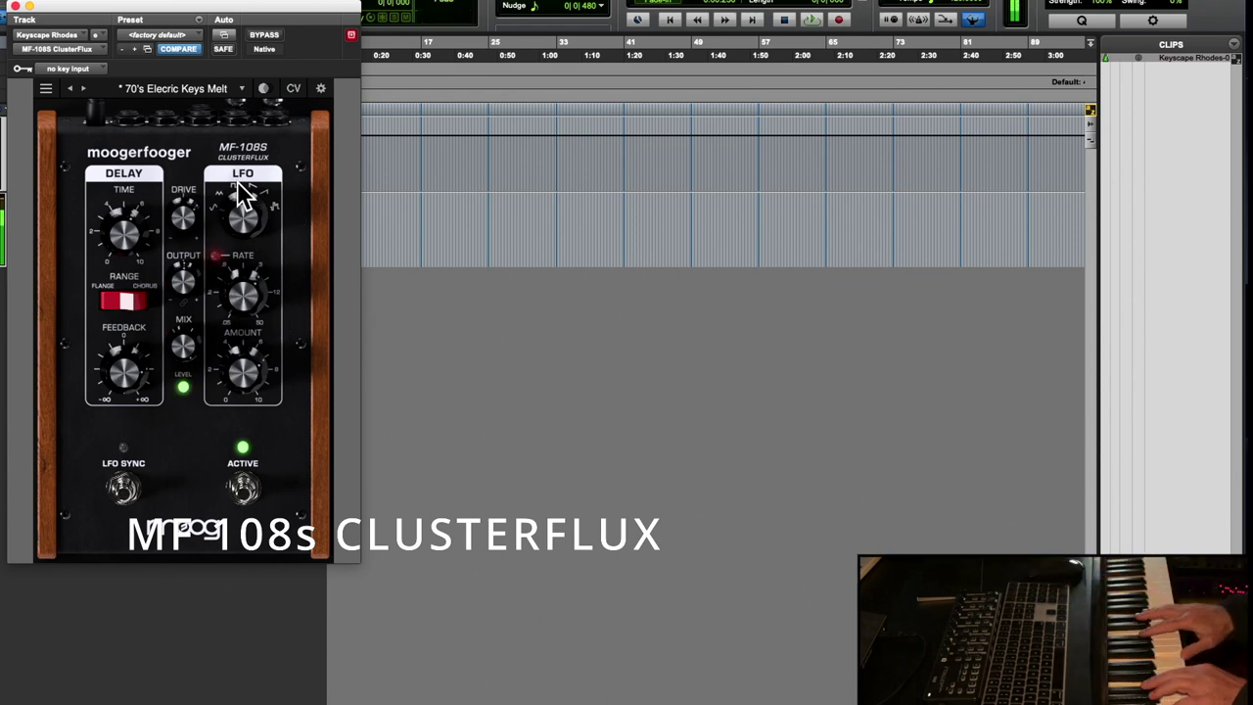
{"action": "left_click", "coordinate": [129, 301]}
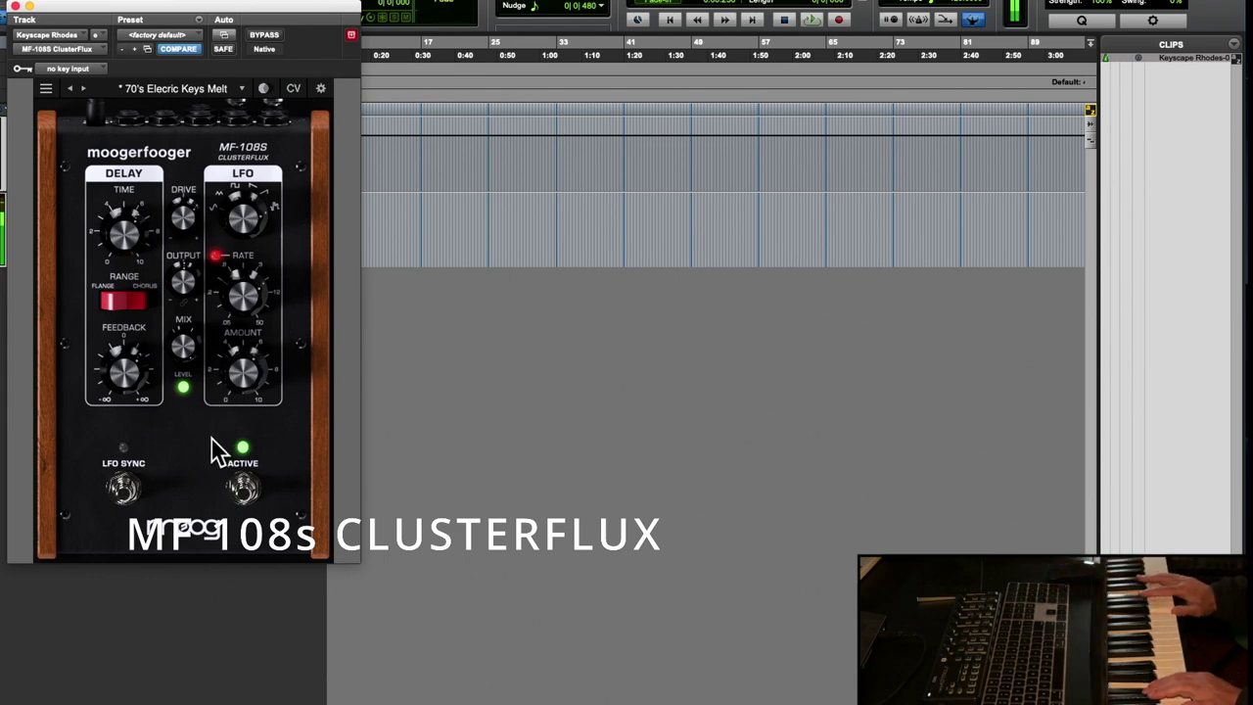
{"action": "left_click", "coordinate": [166, 84]}
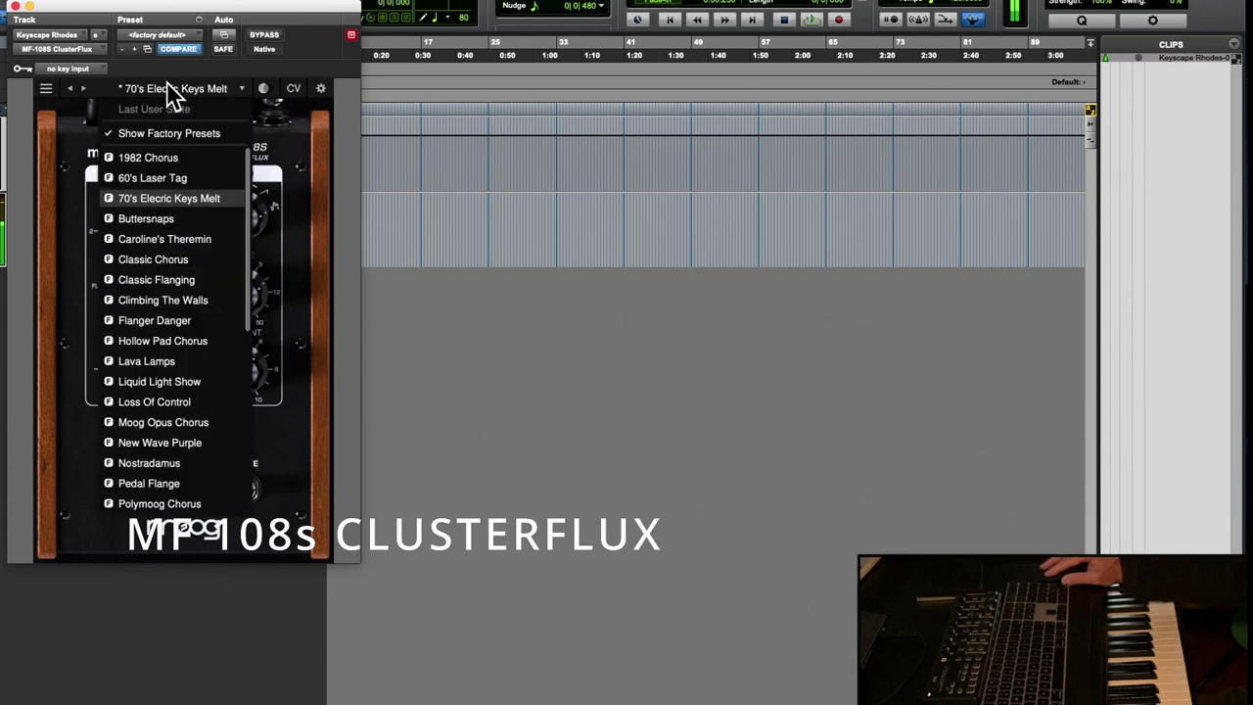
{"action": "left_click", "coordinate": [191, 198]}
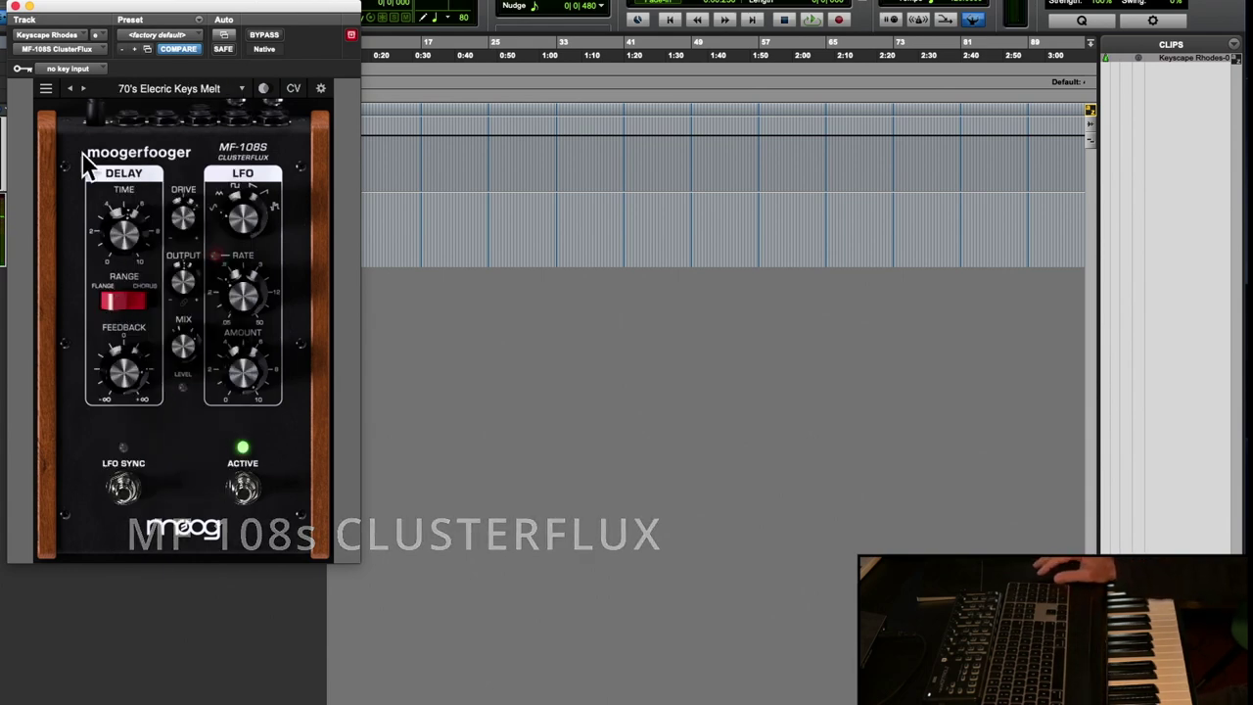
- Close the ClusterFlux and bypass its insert, then open the MF-103S Phaser insert on the same track
{"action": "left_click", "coordinate": [14, 6]}
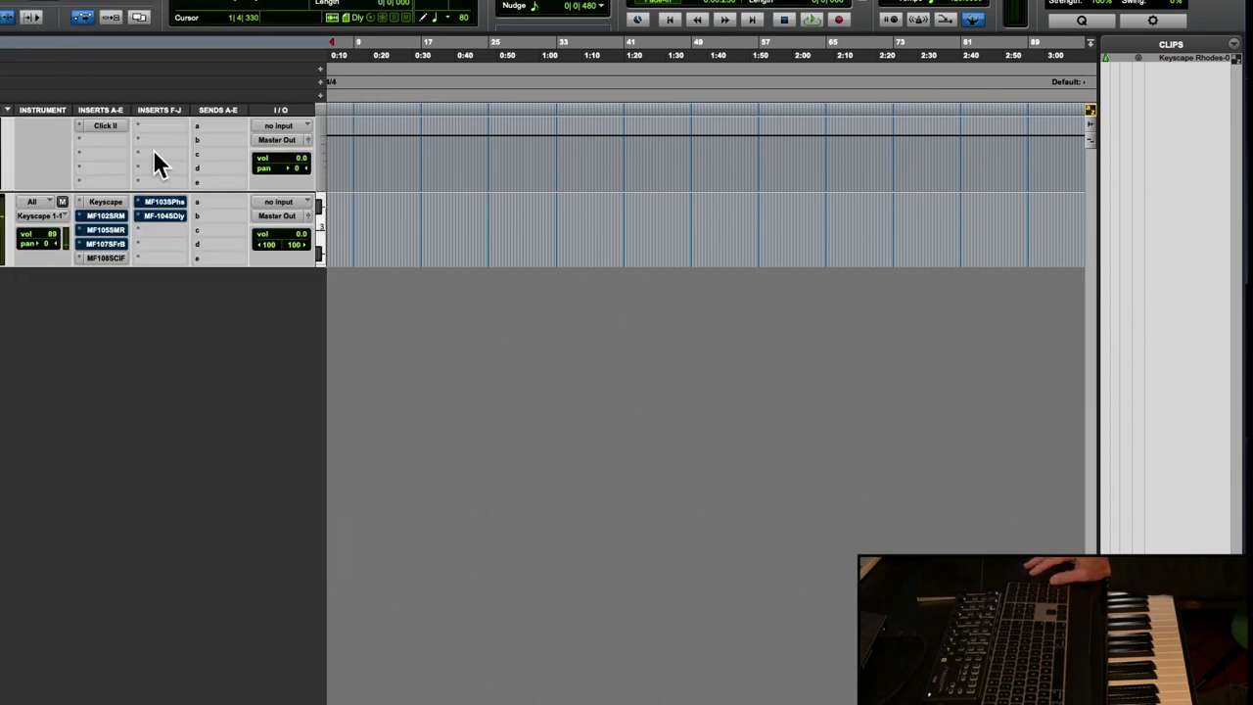
{"action": "right_click", "coordinate": [99, 254]}
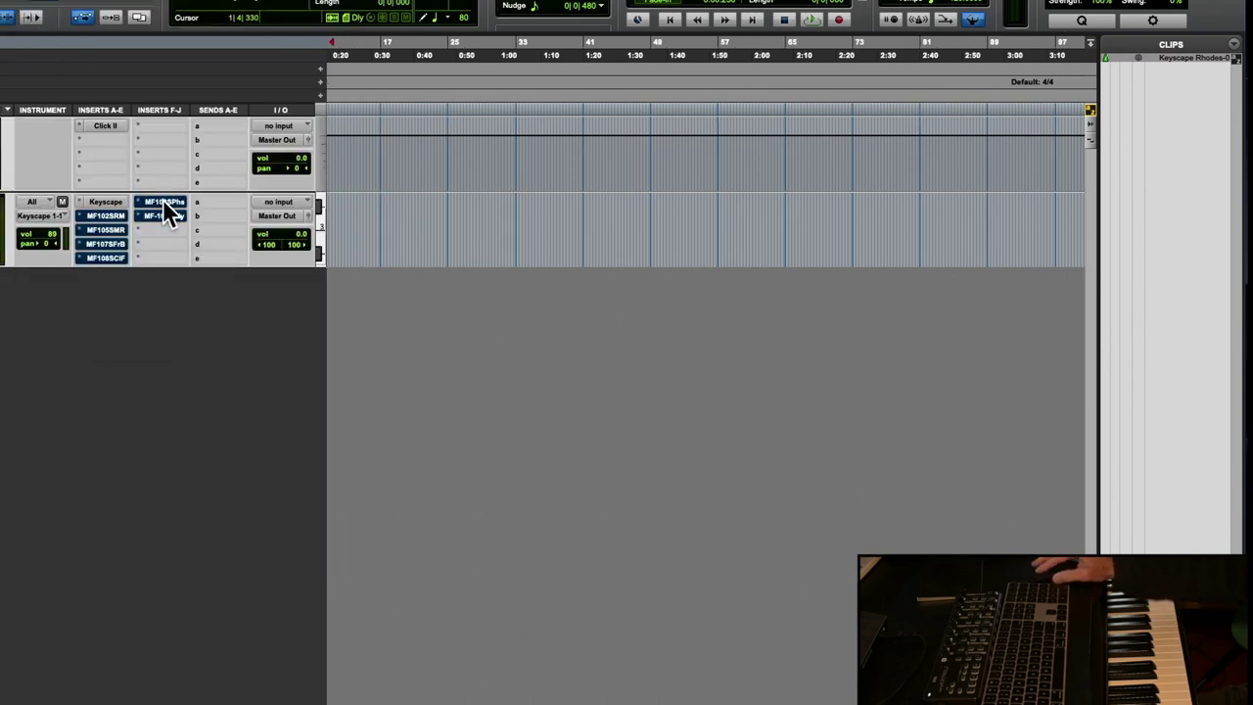
{"action": "left_click", "coordinate": [163, 202]}
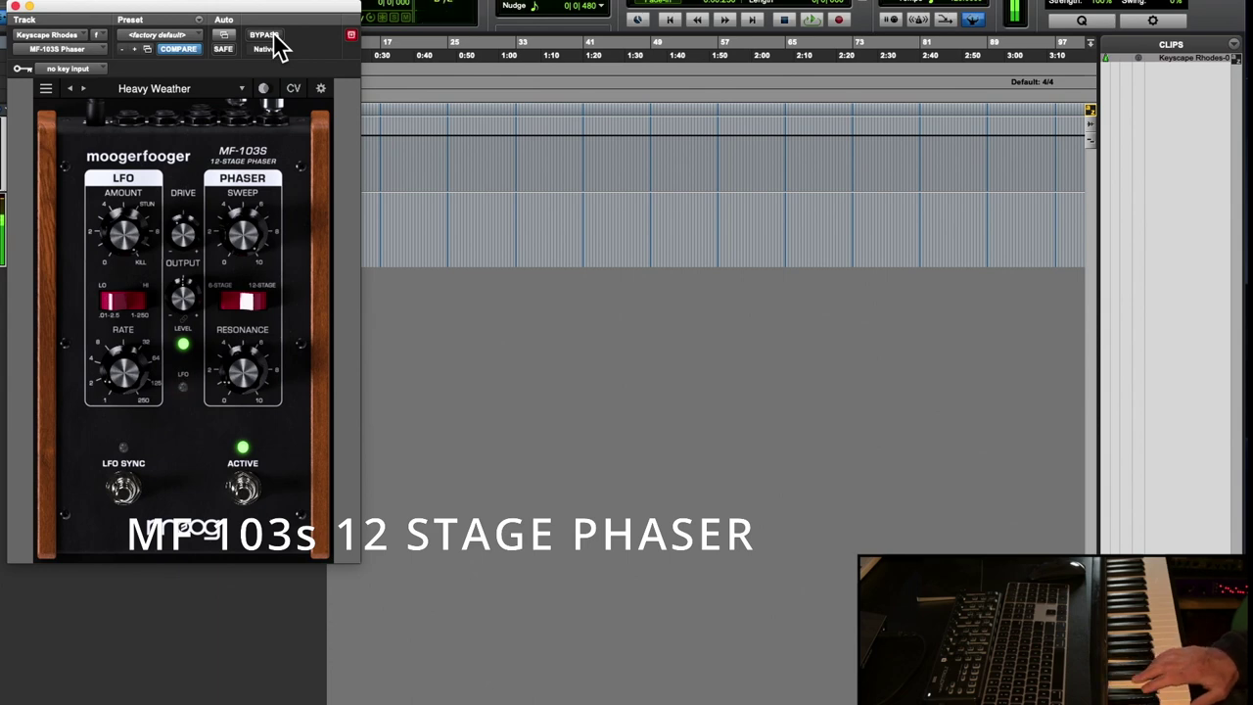
- Switch the phaser to 6-stage mode, then load the Fender Rhodes Phaser factory preset
{"action": "left_click", "coordinate": [253, 300]}
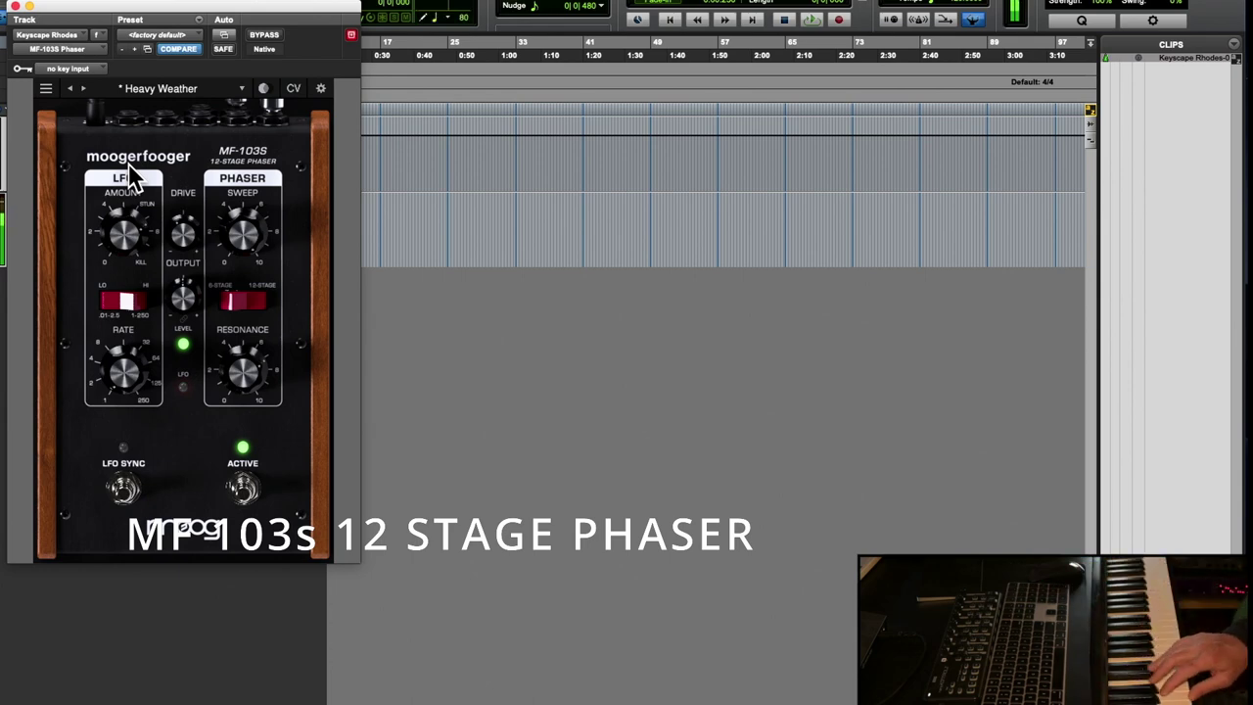
{"action": "left_click", "coordinate": [176, 90]}
{"action": "scroll", "coordinate": [178, 186], "scroll_direction": "down", "scroll_amount": 6}
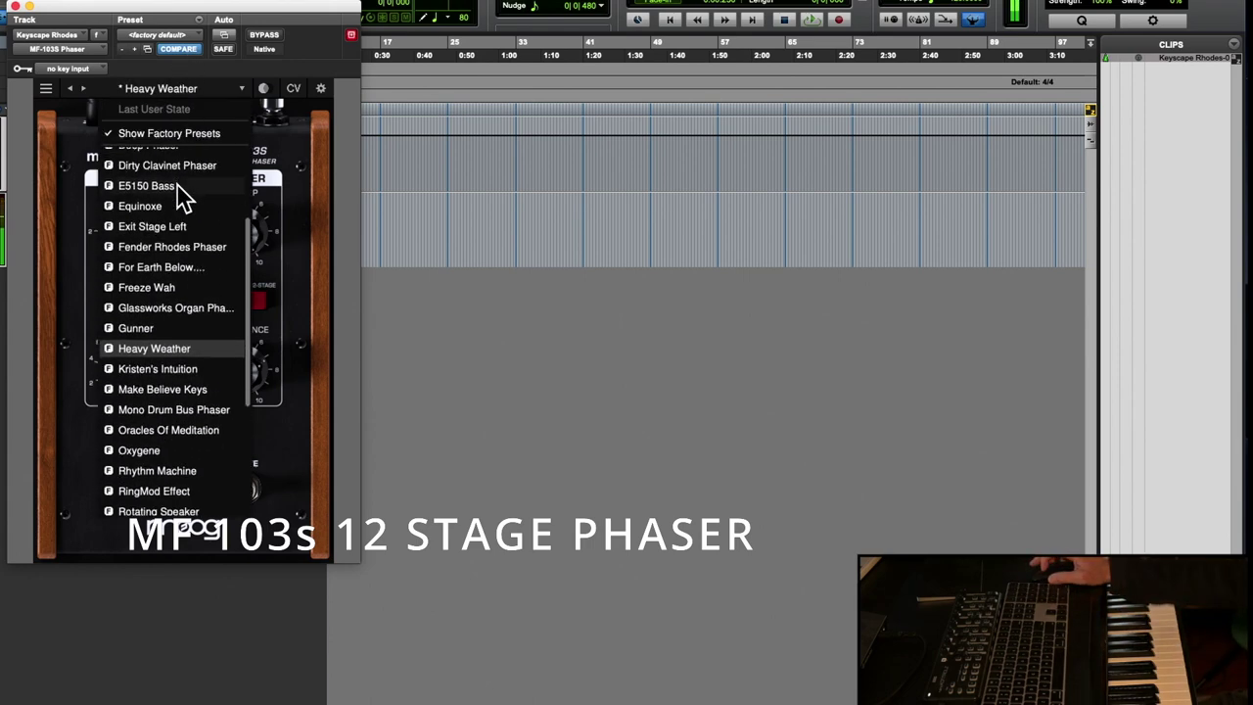
{"action": "left_click", "coordinate": [183, 248]}
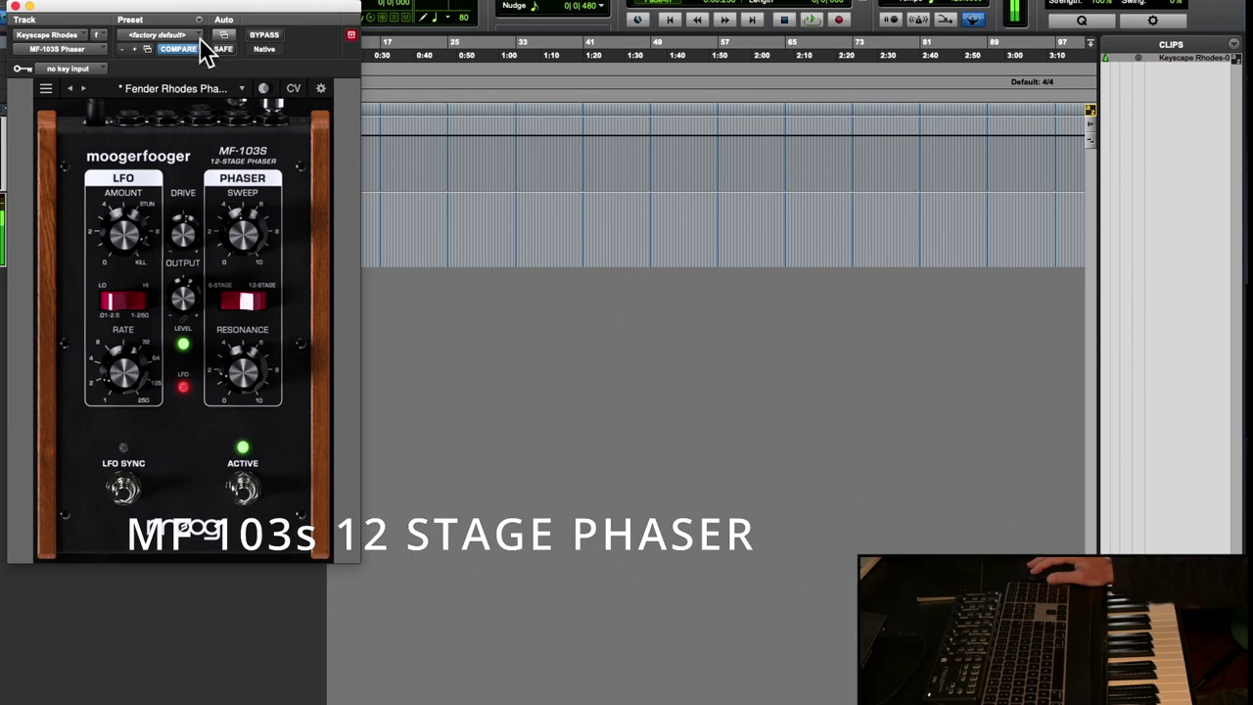
- Close the MF-103S Phaser and bypass its insert on the Keyscape Rhodes track
{"action": "left_click", "coordinate": [16, 8]}
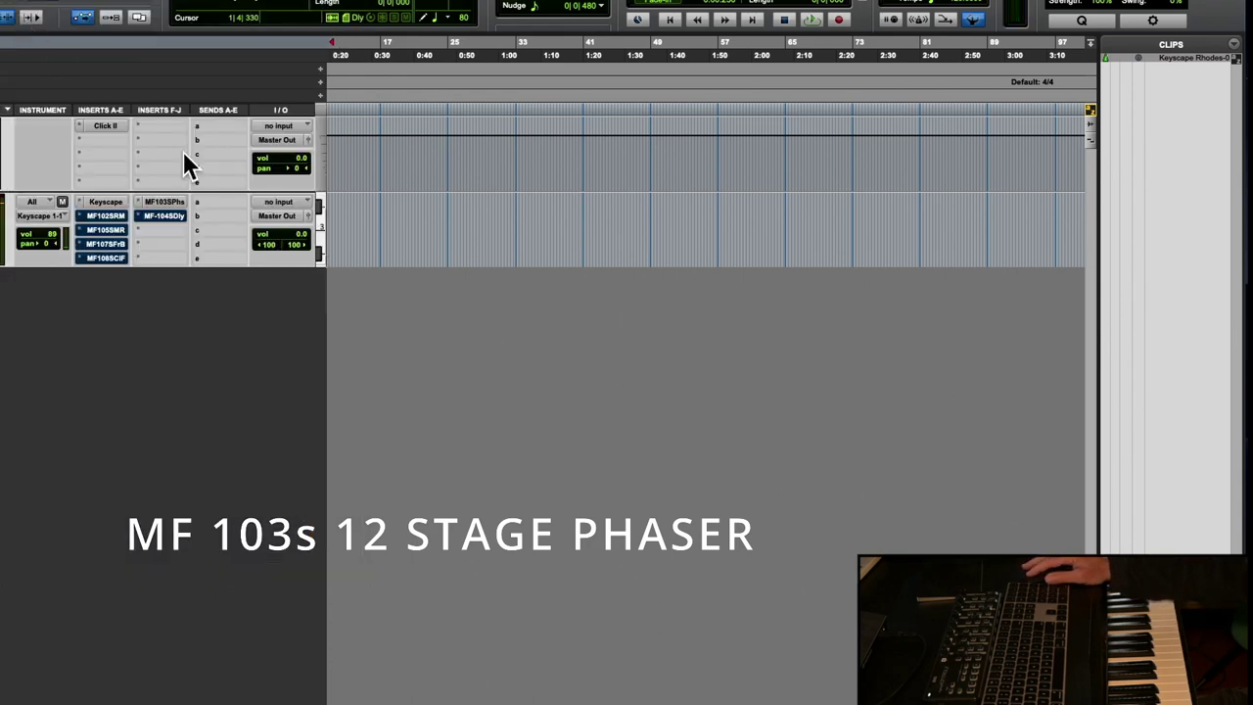
{"action": "right_click", "coordinate": [148, 202]}
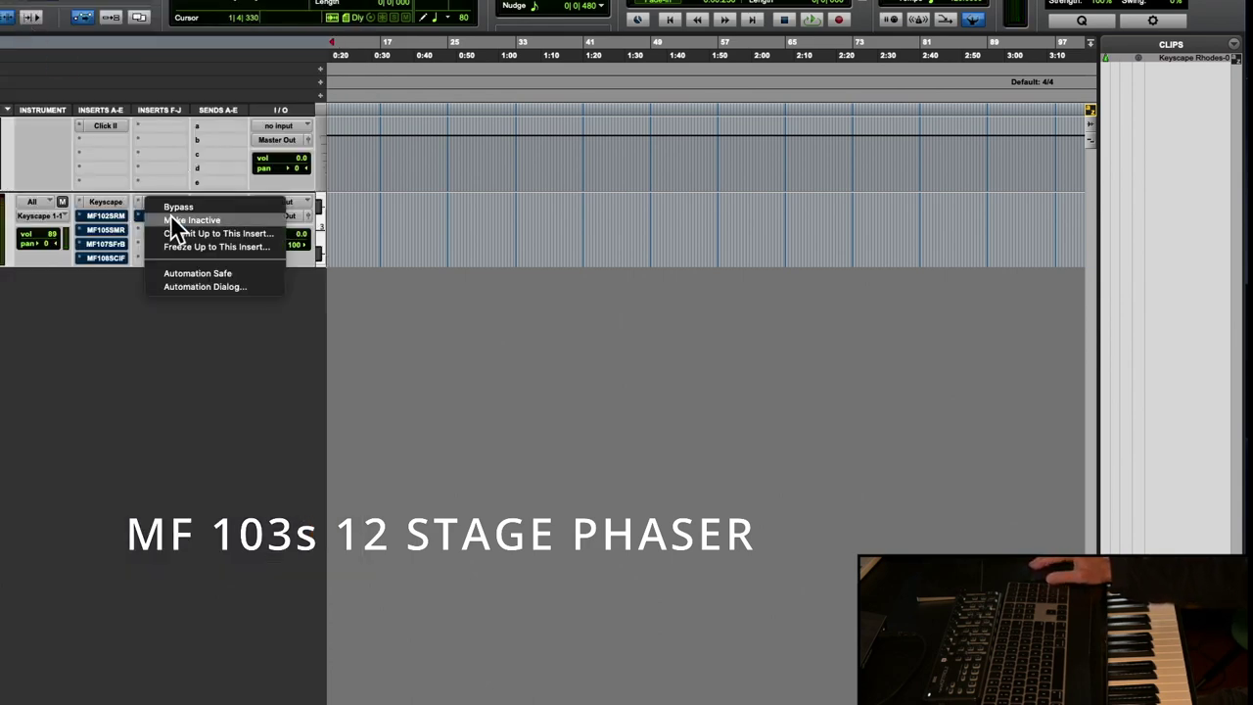
{"action": "left_click", "coordinate": [167, 217]}
- Open the MF-104S Analog Delay insert with the Lady Delay preset and adjust its LFO amount and mix
{"action": "left_click", "coordinate": [161, 214]}
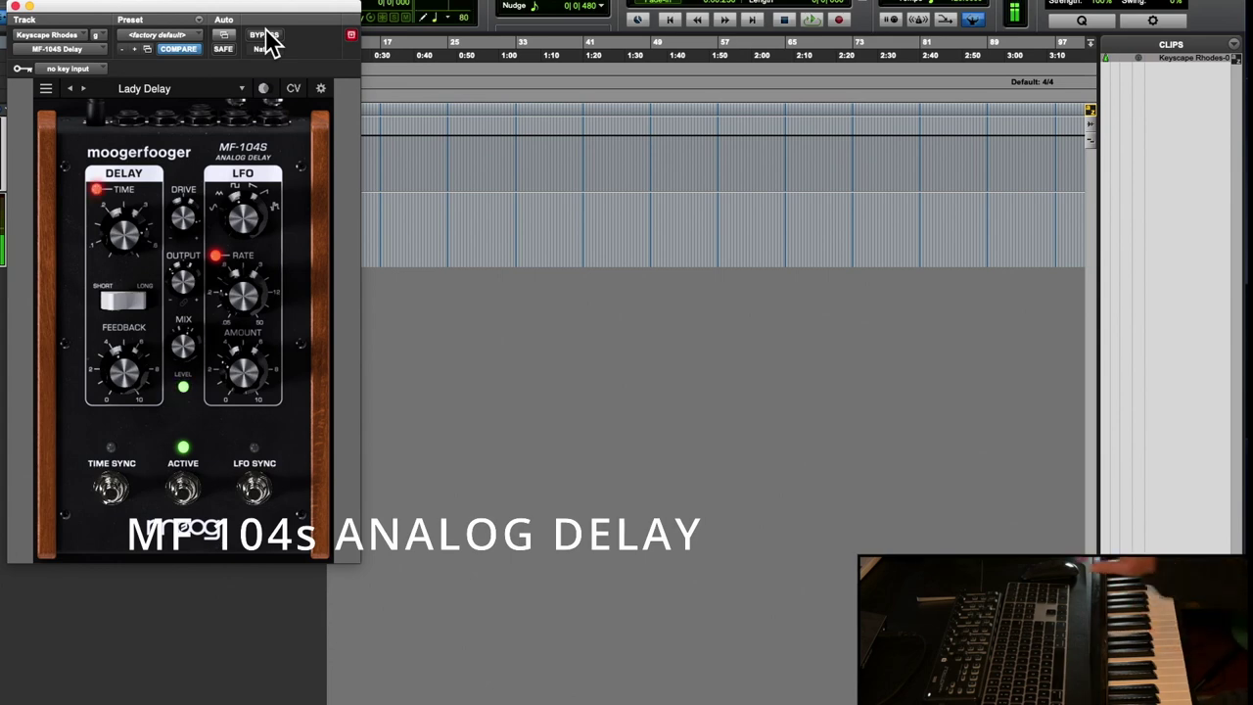
{"action": "left_click_drag", "start_coordinate": [256, 391], "coordinate": [244, 321]}
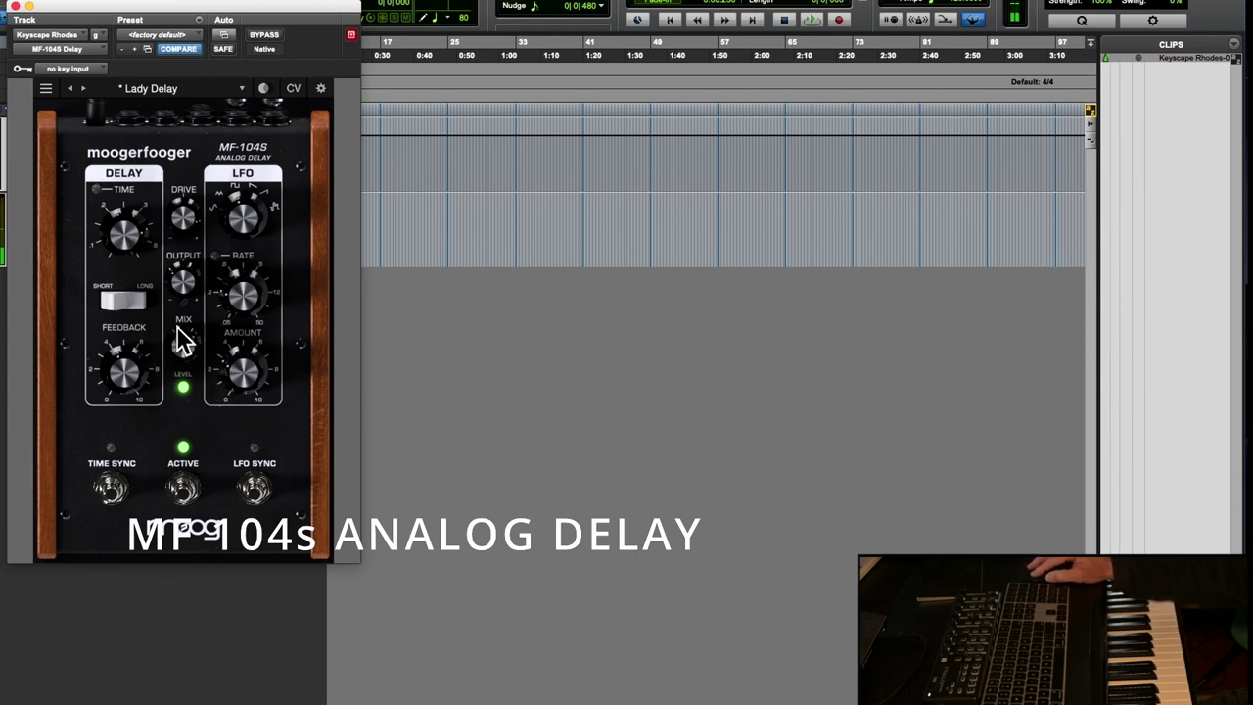
{"action": "left_click_drag", "start_coordinate": [177, 326], "coordinate": [180, 307]}
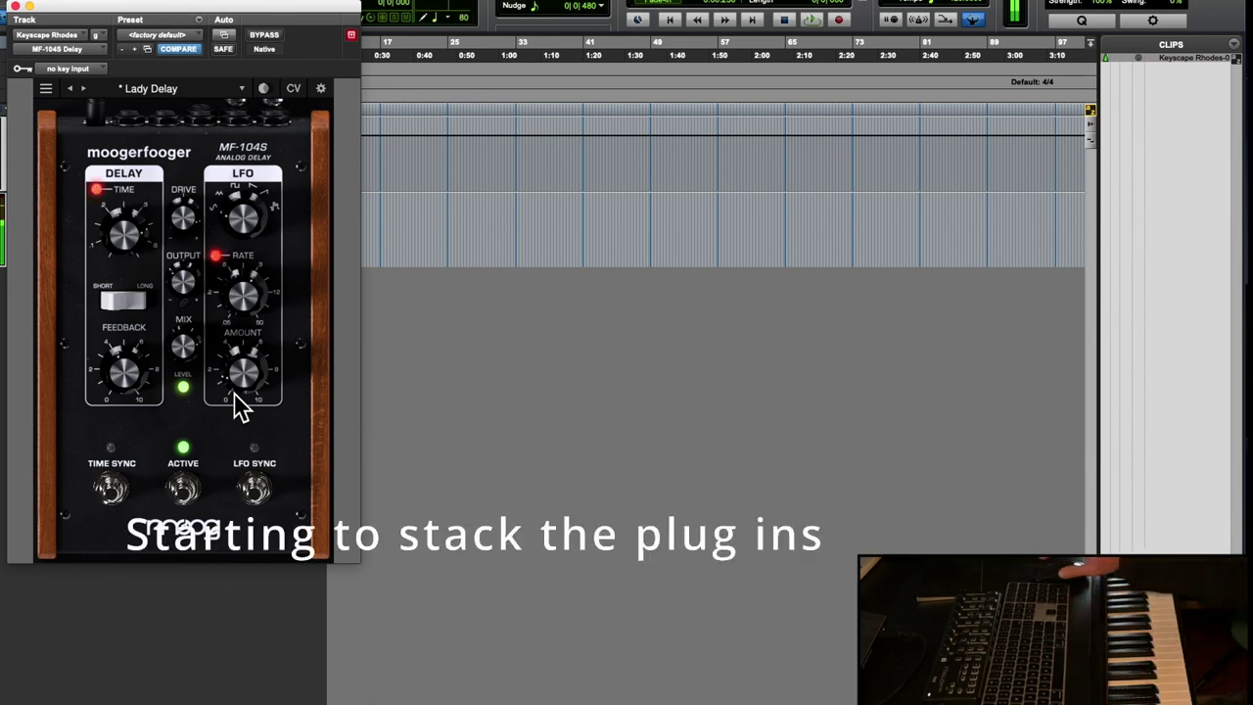
- Add the MF-102S Ring Modulator to the active chain and show its window beside the Analog Delay
{"action": "left_click_drag", "start_coordinate": [293, 17], "coordinate": [729, 0]}
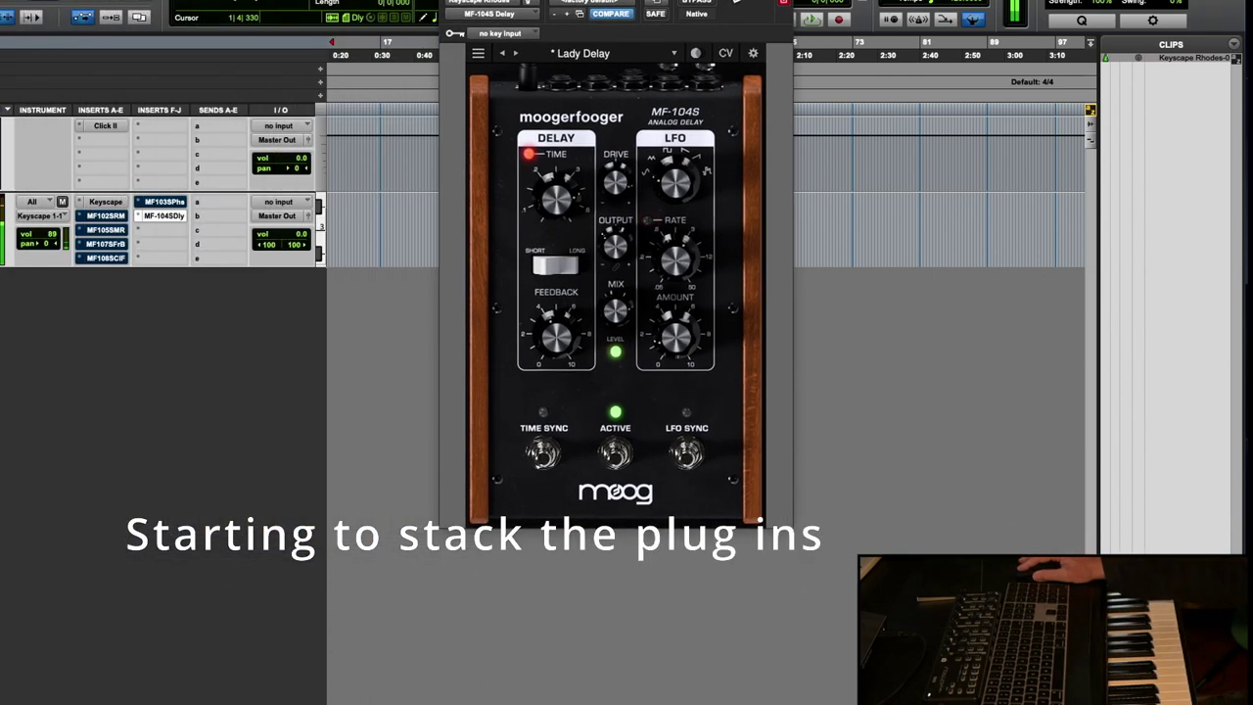
{"action": "left_click", "coordinate": [104, 216]}
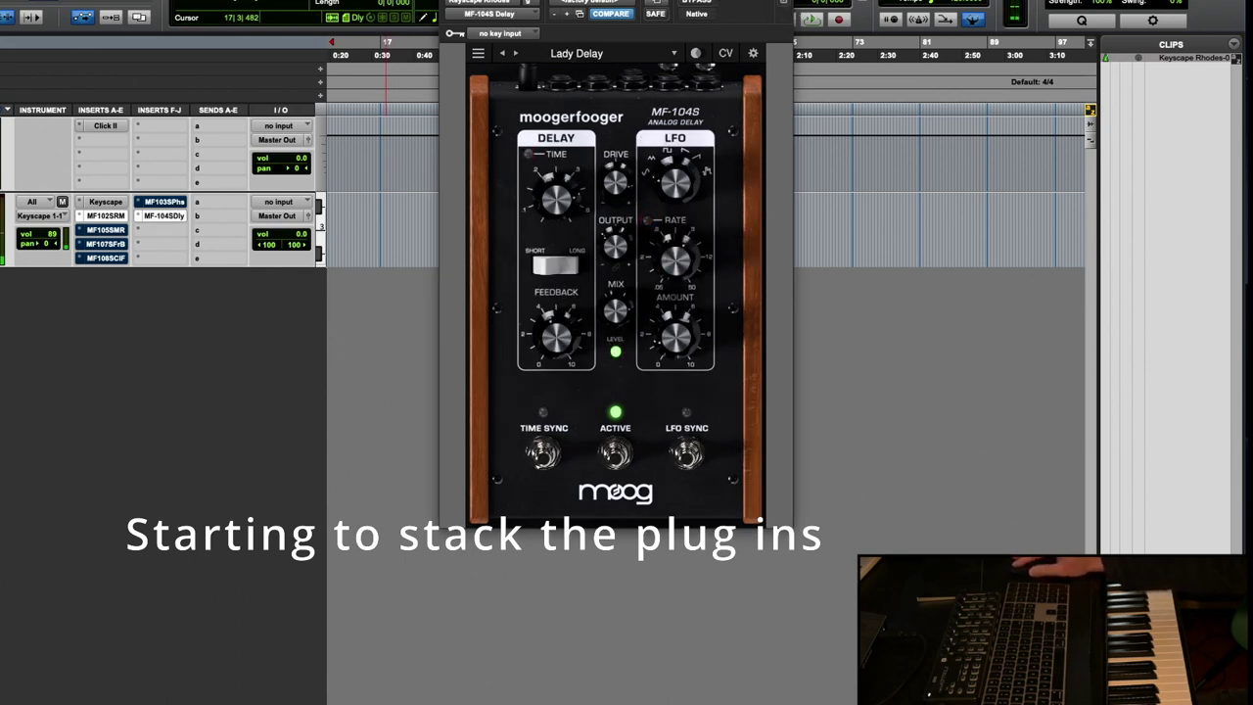
{"action": "left_click_drag", "start_coordinate": [616, 5], "coordinate": [990, 5]}
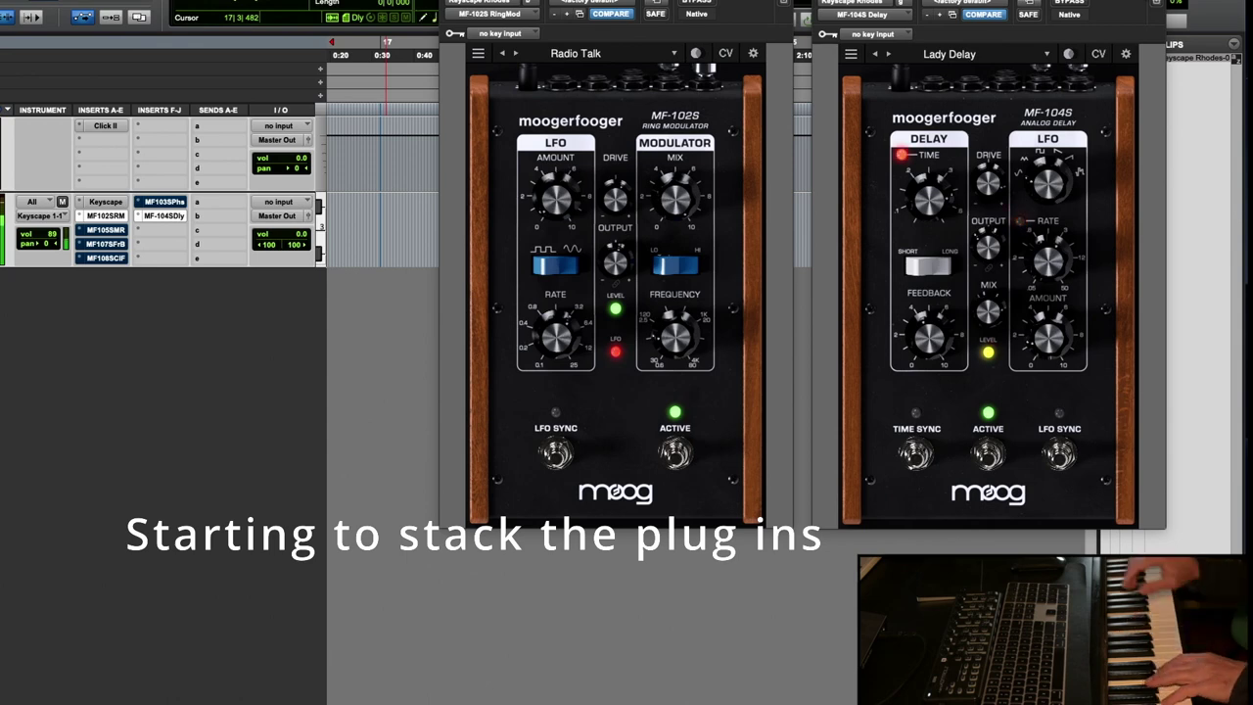
- Open the MF-103S Phaser, arrange its window with the Ring Modulator's, and take the phaser out of bypass
{"action": "left_click", "coordinate": [157, 202]}
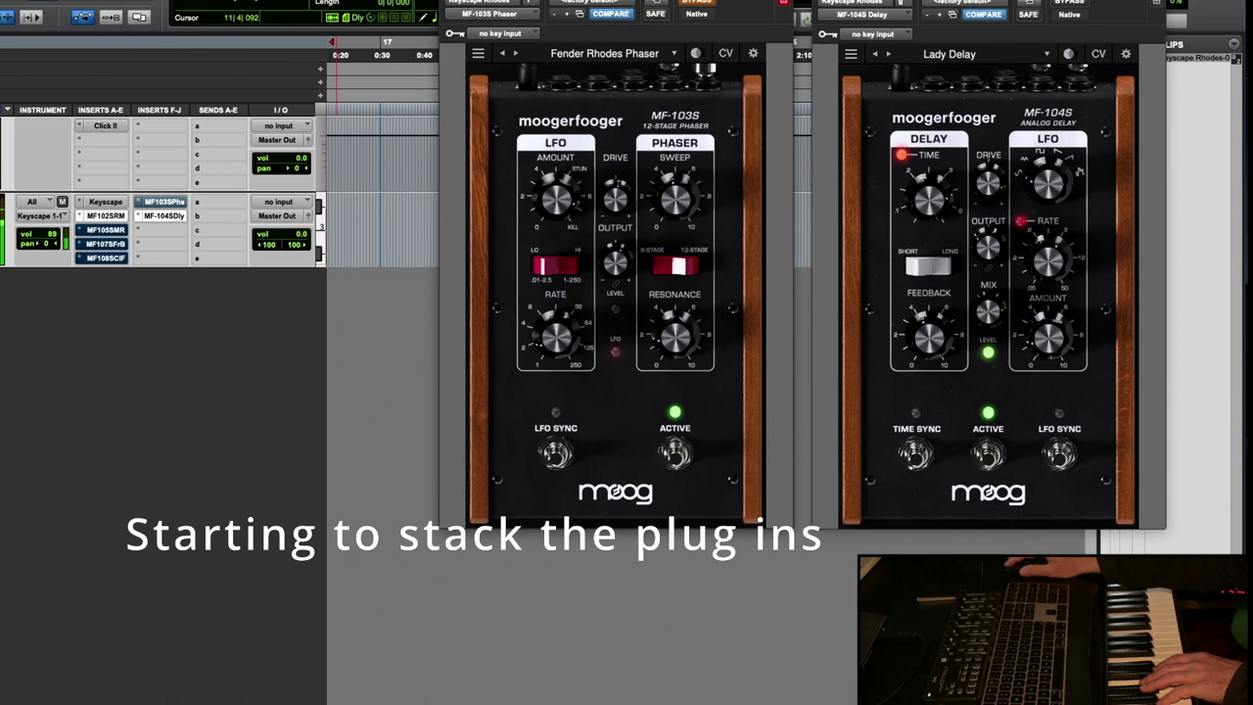
{"action": "left_click_drag", "start_coordinate": [626, 2], "coordinate": [387, 9]}
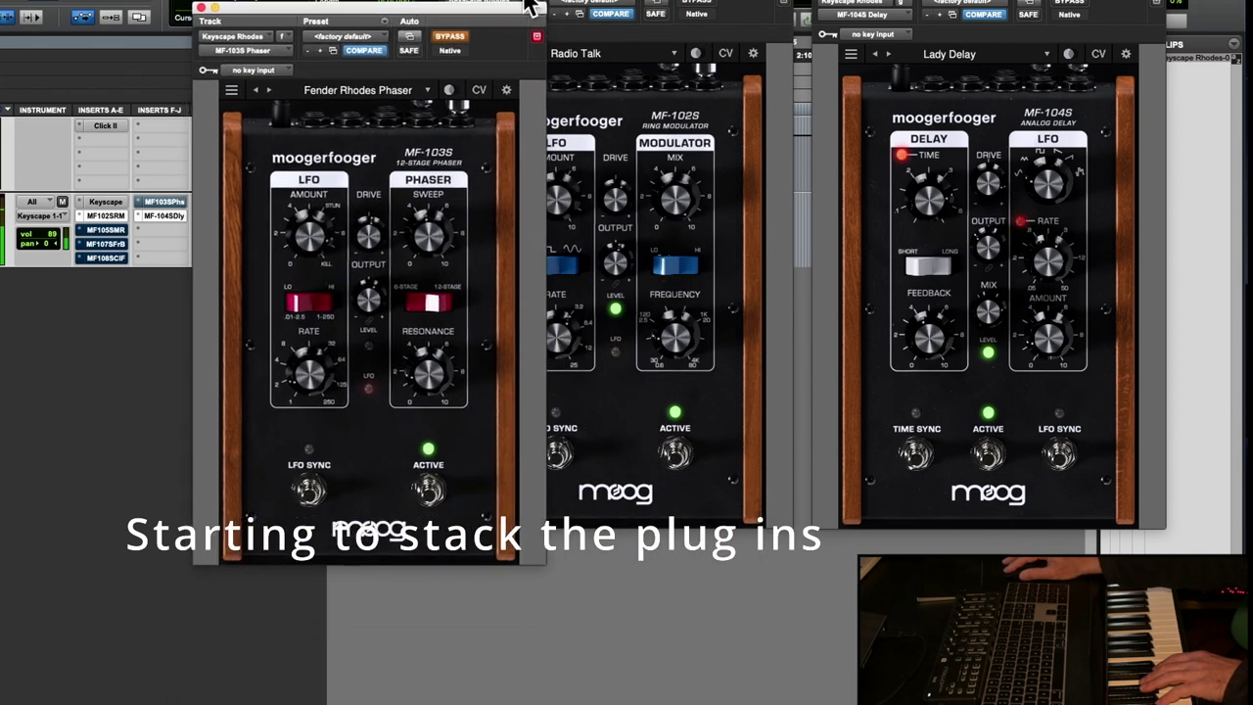
{"action": "left_click_drag", "start_coordinate": [617, 10], "coordinate": [651, 5]}
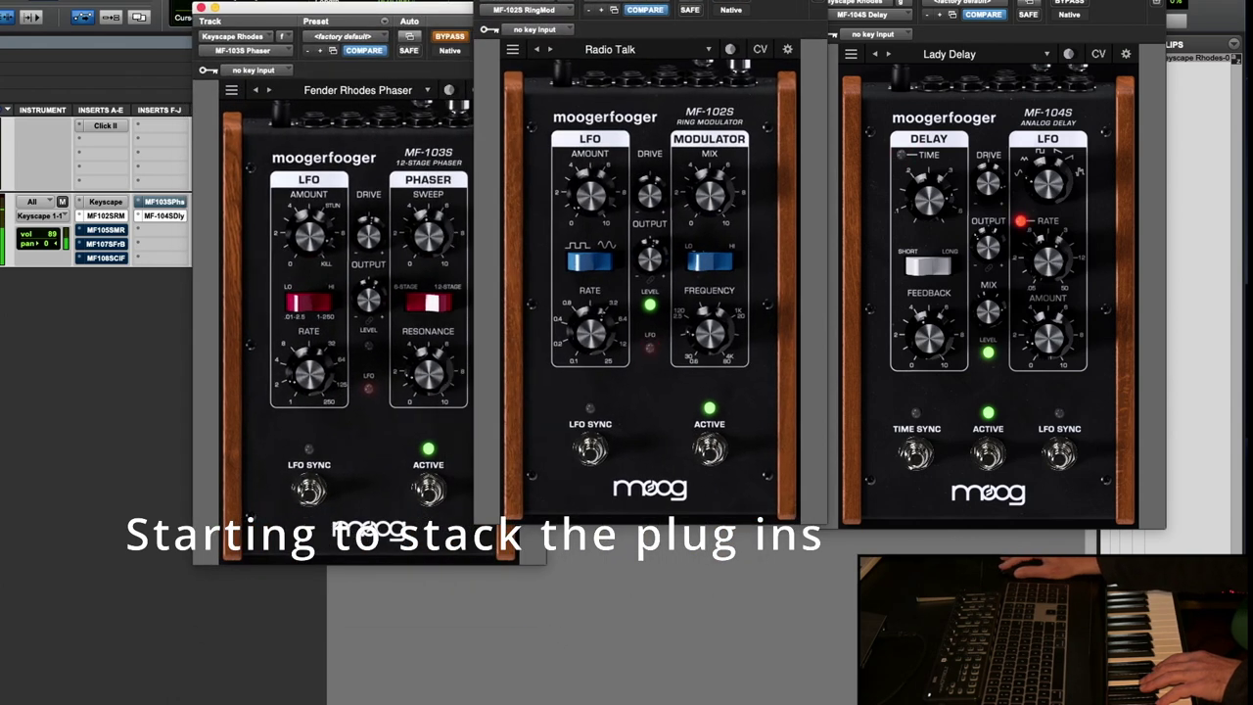
{"action": "left_click", "coordinate": [448, 38]}
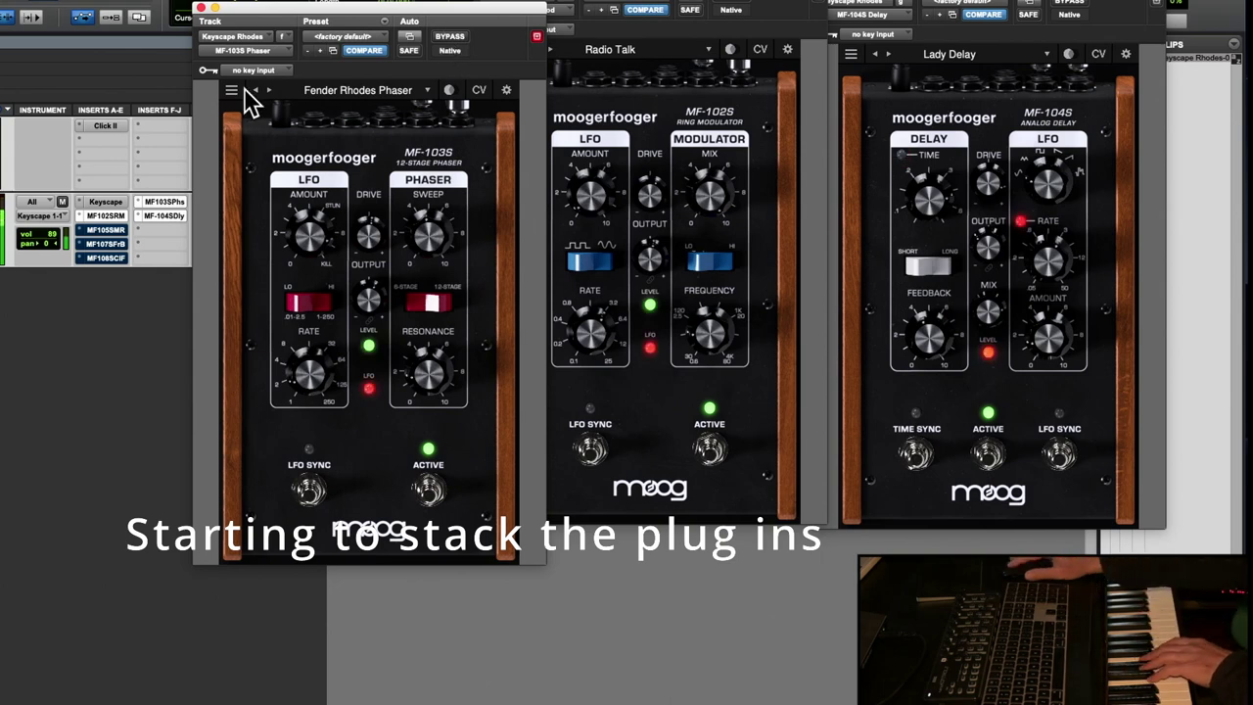
{"action": "left_click_drag", "start_coordinate": [285, 33], "coordinate": [416, 29]}
- Lower the Keyscape Rhodes track's output volume to -7.8 dB and its instrument volume to 65
{"action": "left_click_drag", "start_coordinate": [282, 241], "coordinate": [277, 241]}
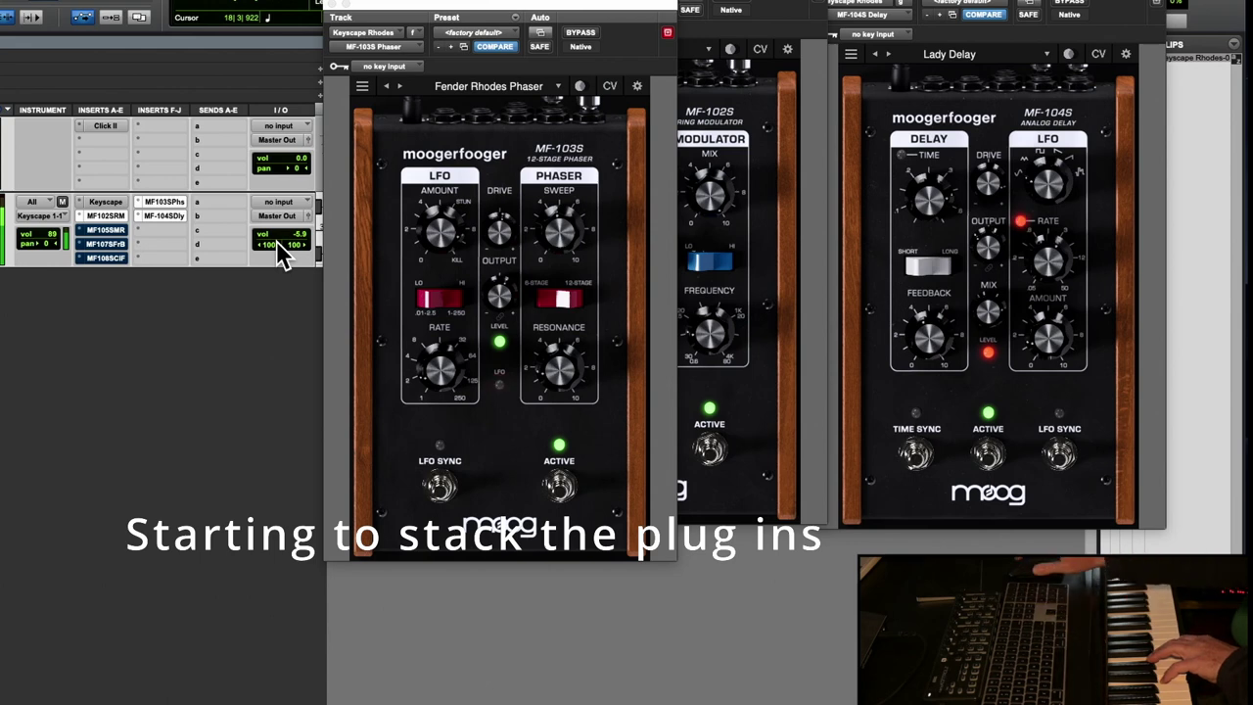
{"action": "left_click_drag", "start_coordinate": [299, 247], "coordinate": [297, 246]}
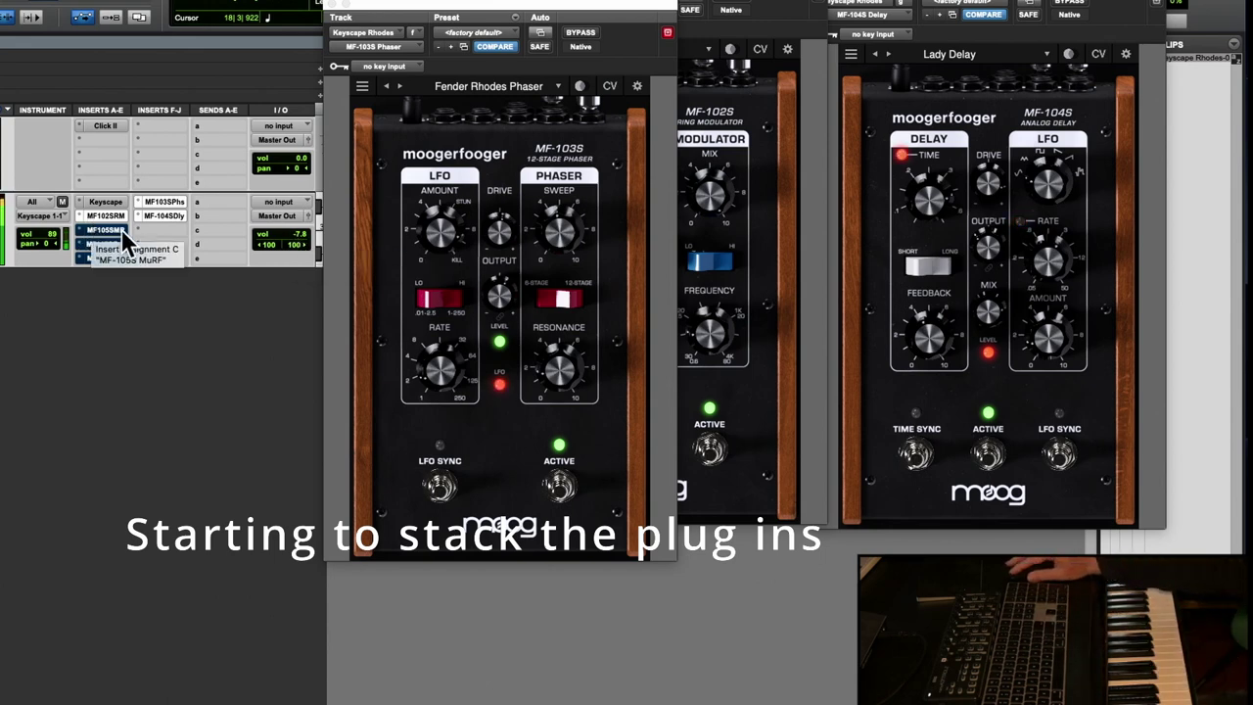
{"action": "left_click", "coordinate": [52, 231]}
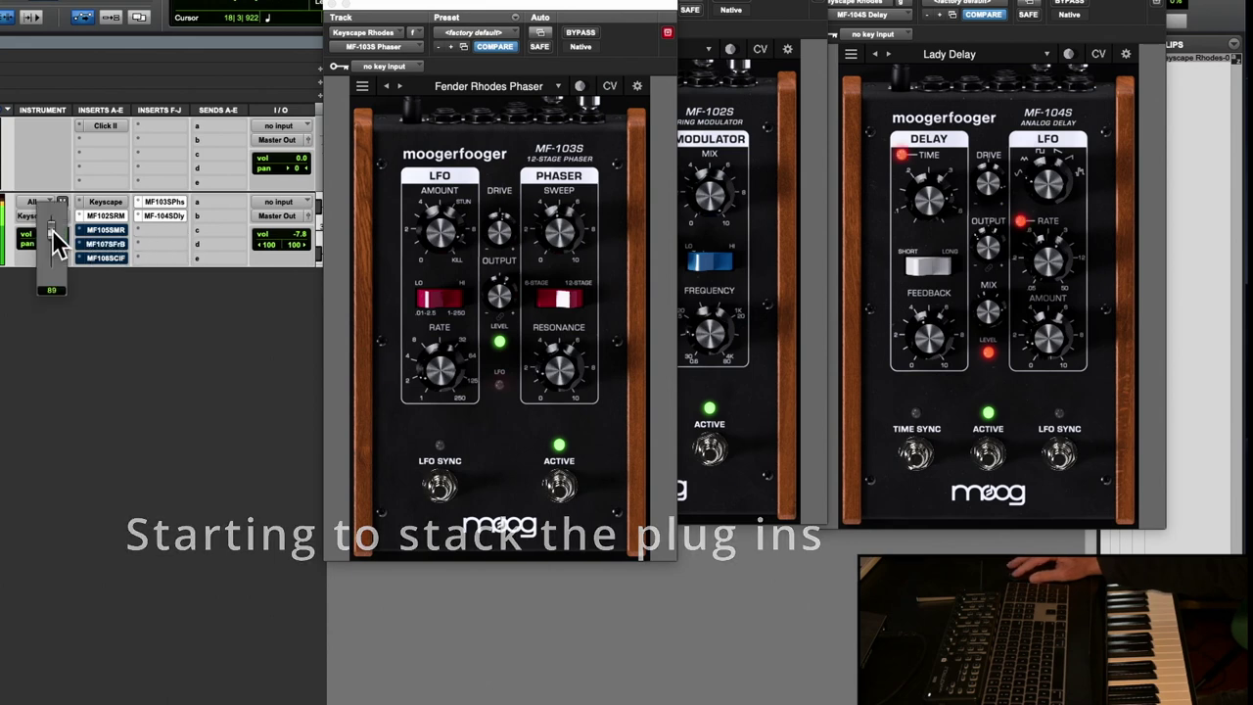
{"action": "left_click_drag", "start_coordinate": [52, 229], "coordinate": [51, 240]}
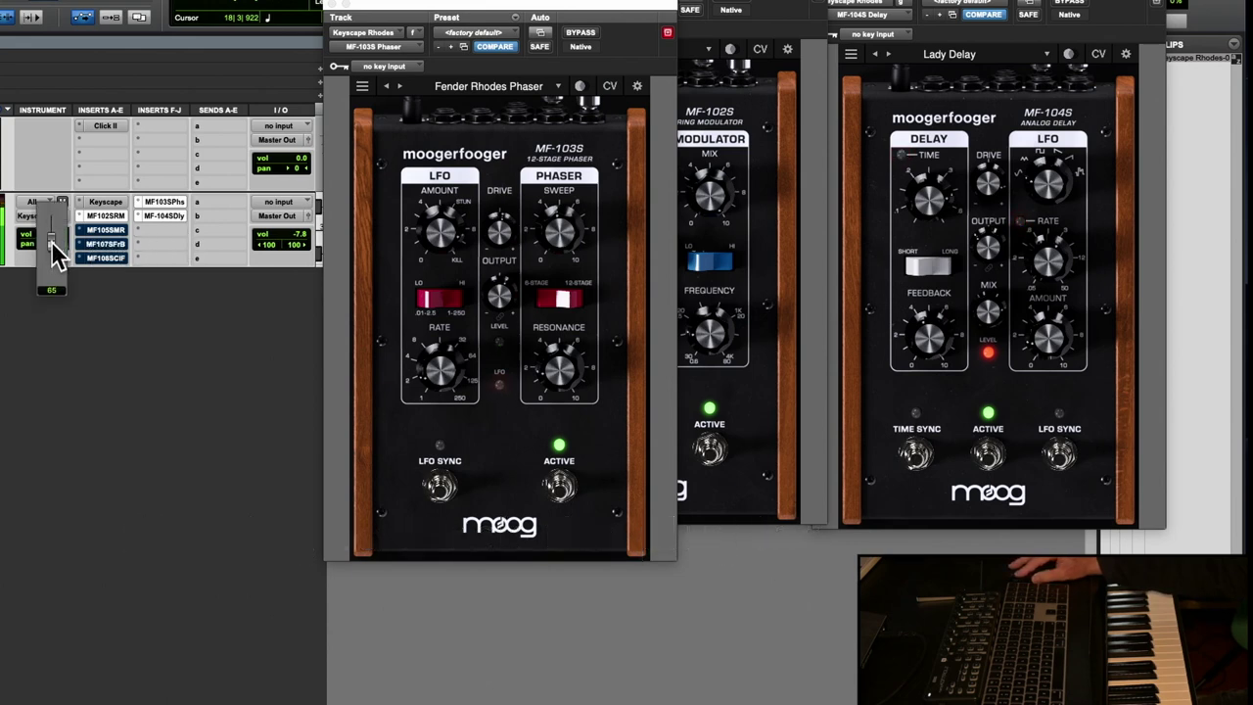
- Open the MF-105S MuRF beside the Ring Modulator, take it out of bypass, and adjust its rate
{"action": "left_click", "coordinate": [106, 229]}
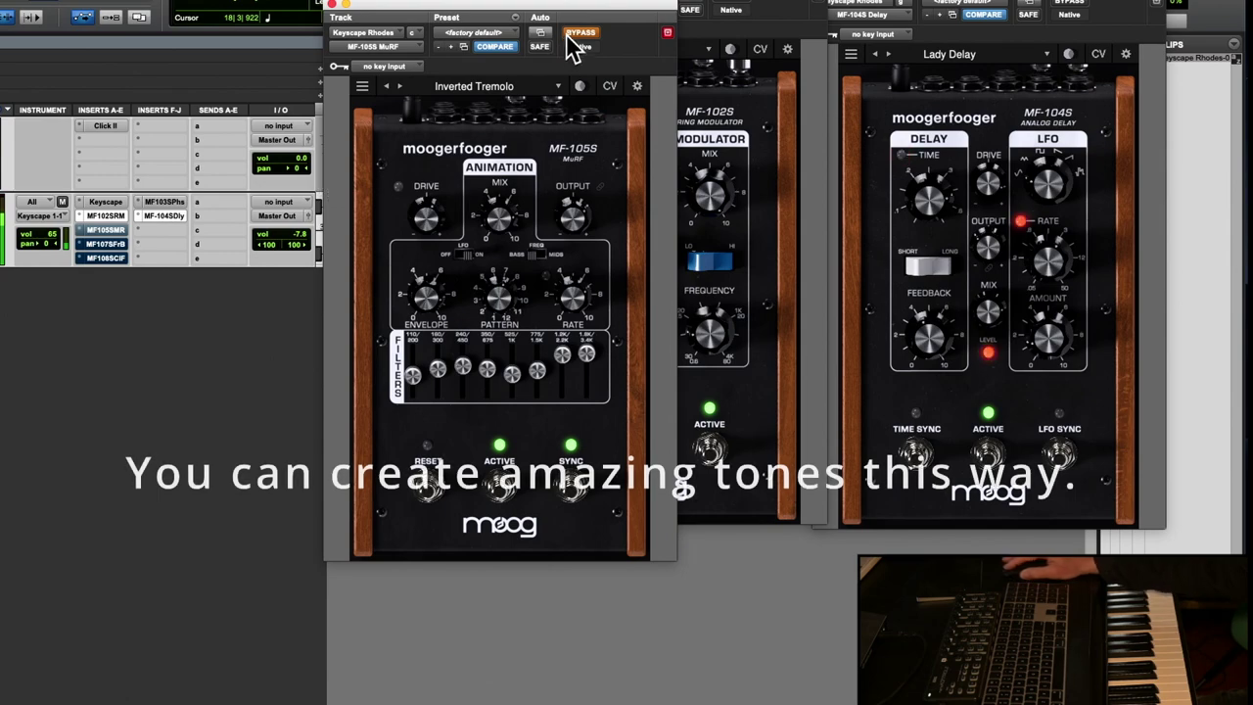
{"action": "left_click_drag", "start_coordinate": [534, 14], "coordinate": [349, 3]}
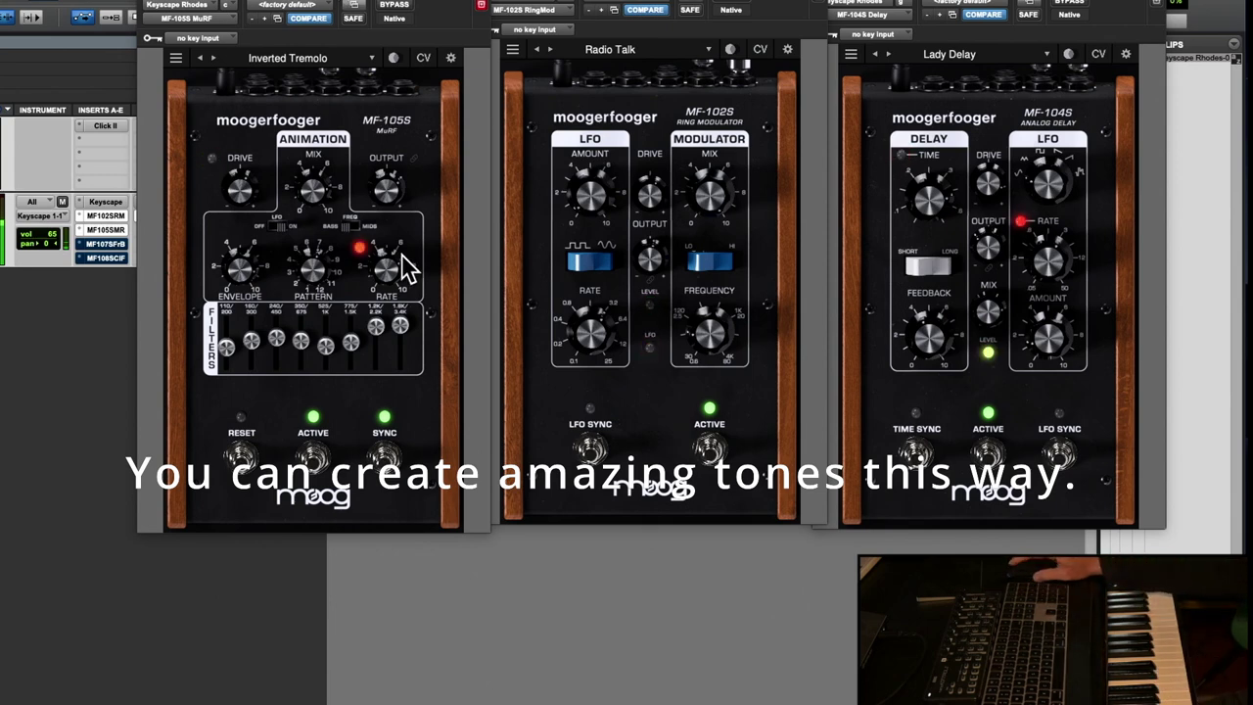
{"action": "left_click_drag", "start_coordinate": [408, 266], "coordinate": [367, 293]}
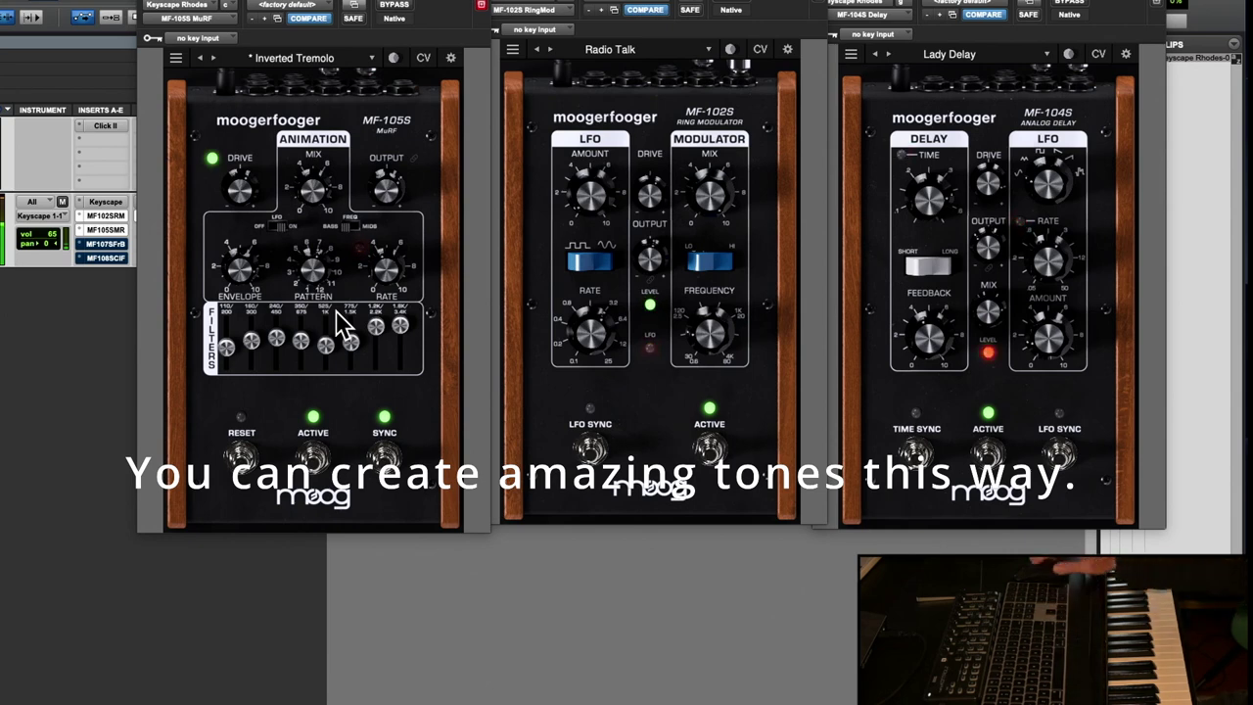
- Move the MuRF window off the track controls and lower the Keyscape Rhodes output volume to -13.1 dB
{"action": "left_click_drag", "start_coordinate": [332, 8], "coordinate": [714, 17]}
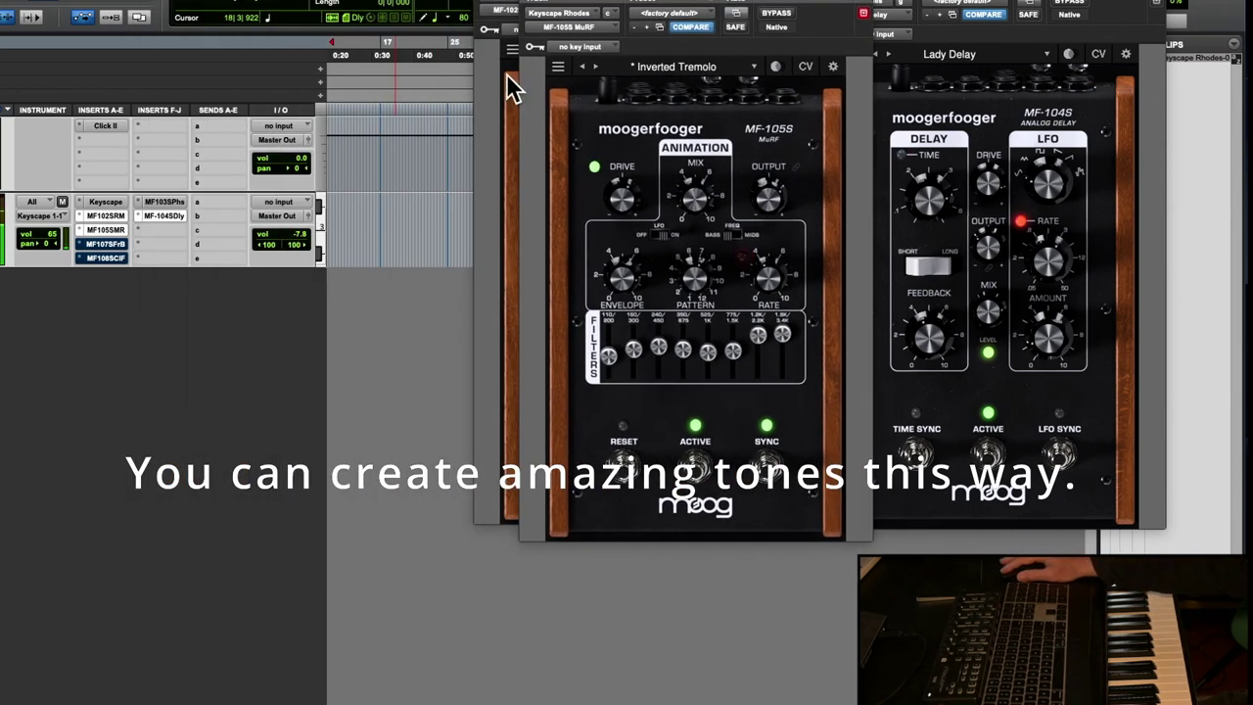
{"action": "left_click", "coordinate": [270, 236]}
{"action": "left_click_drag", "start_coordinate": [270, 236], "coordinate": [269, 244]}
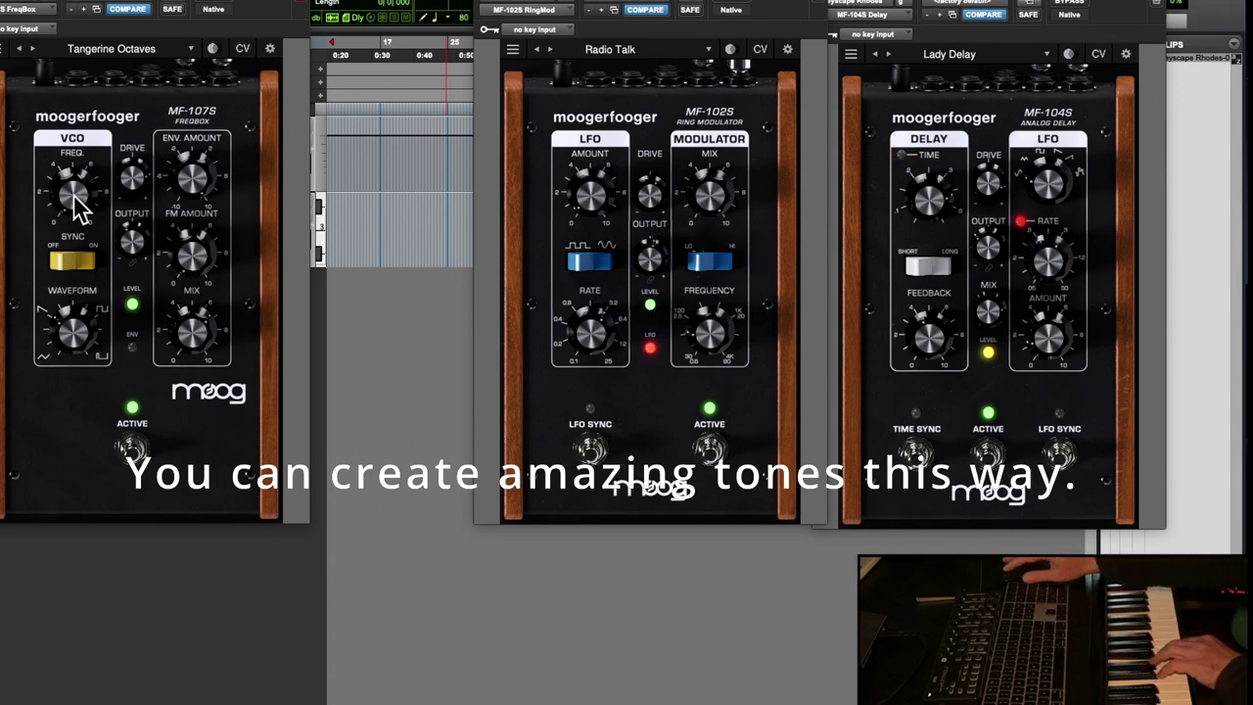
- Adjust the VCO frequency of the MF-107S FreqBox's Tangerine Octaves preset, then close the plug-in
{"action": "left_click_drag", "start_coordinate": [74, 194], "coordinate": [119, 224]}
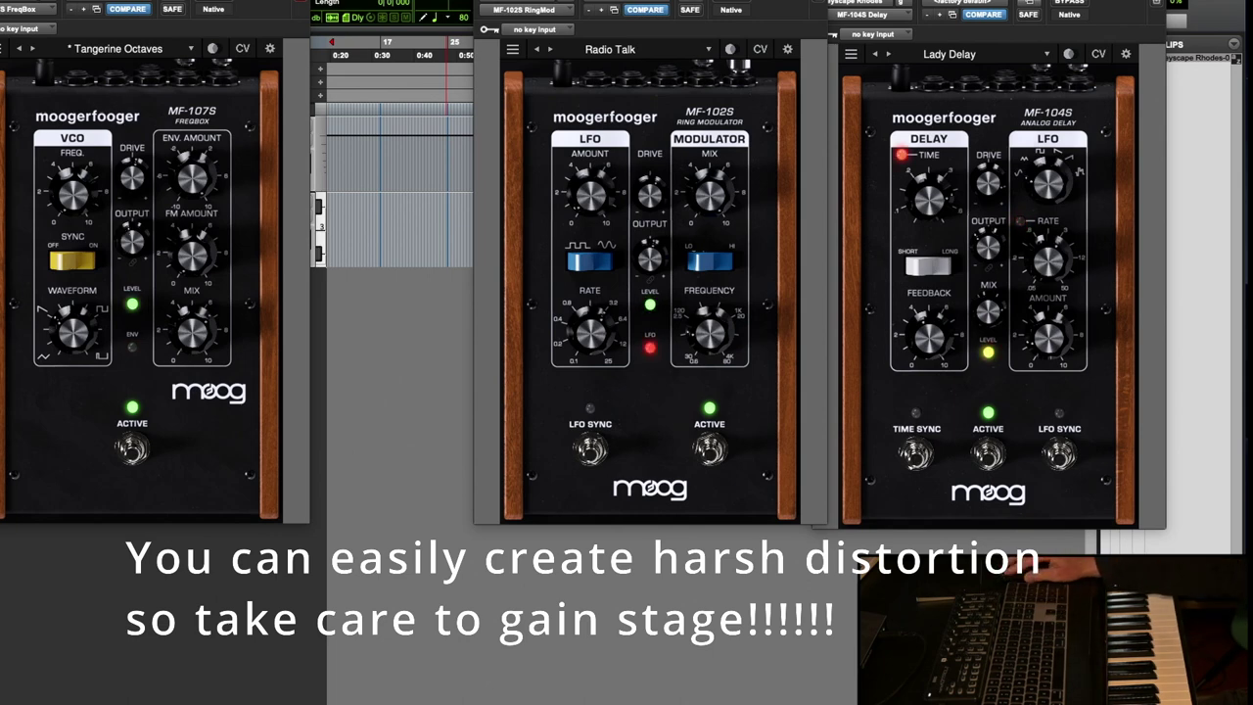
{"action": "key", "text": "ctrl+w"}
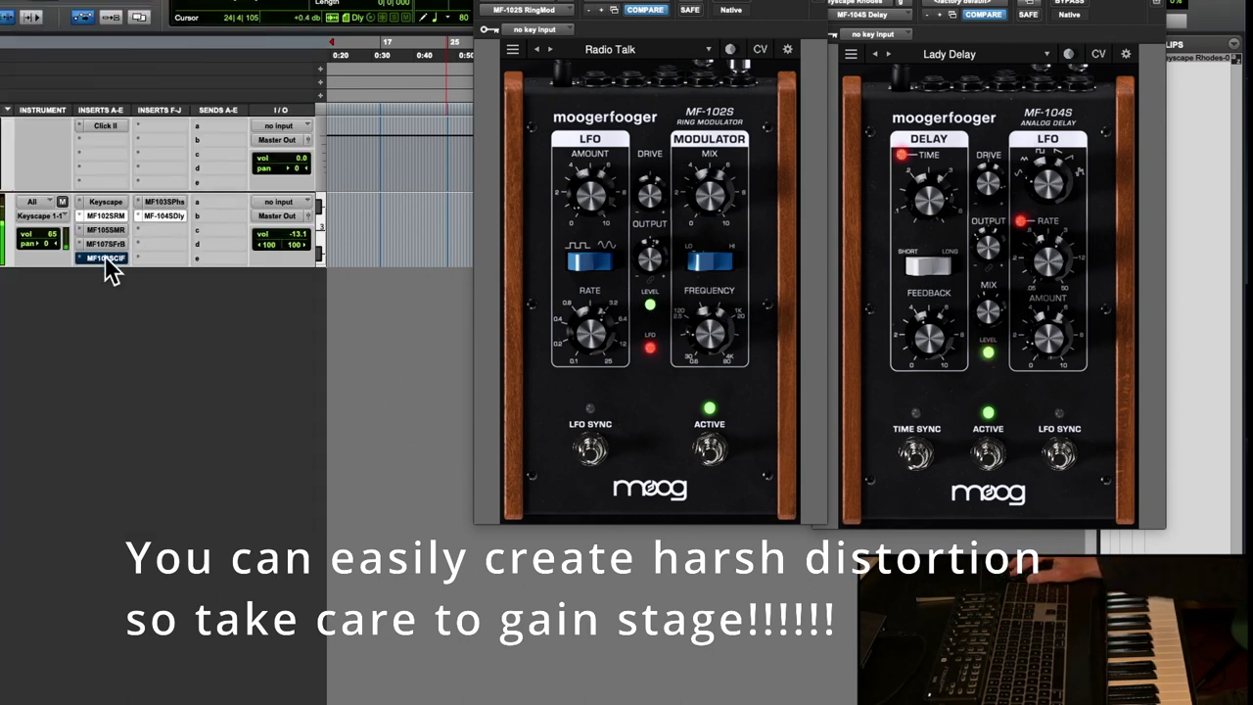
- Open the MF-108S ClusterFlux insert and adjust the drive of its 70's Elecric Keys Melt preset
{"action": "left_click", "coordinate": [106, 258]}
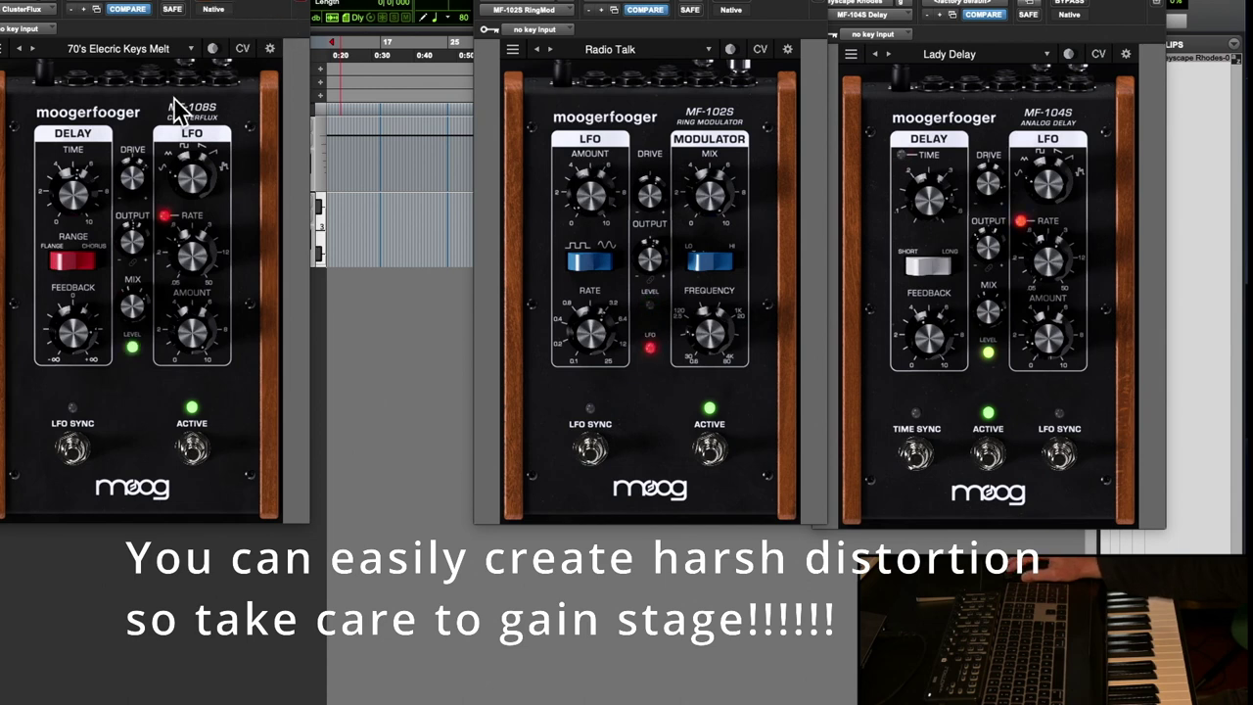
{"action": "left_click_drag", "start_coordinate": [125, 162], "coordinate": [126, 169]}
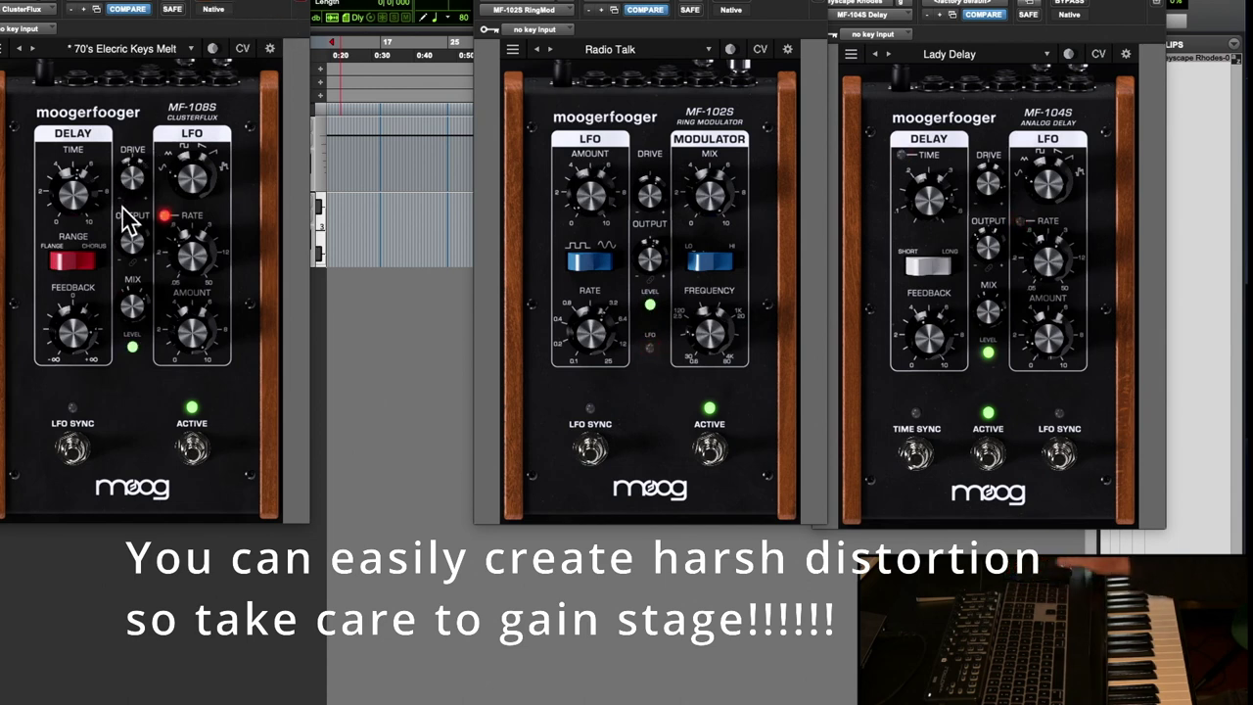